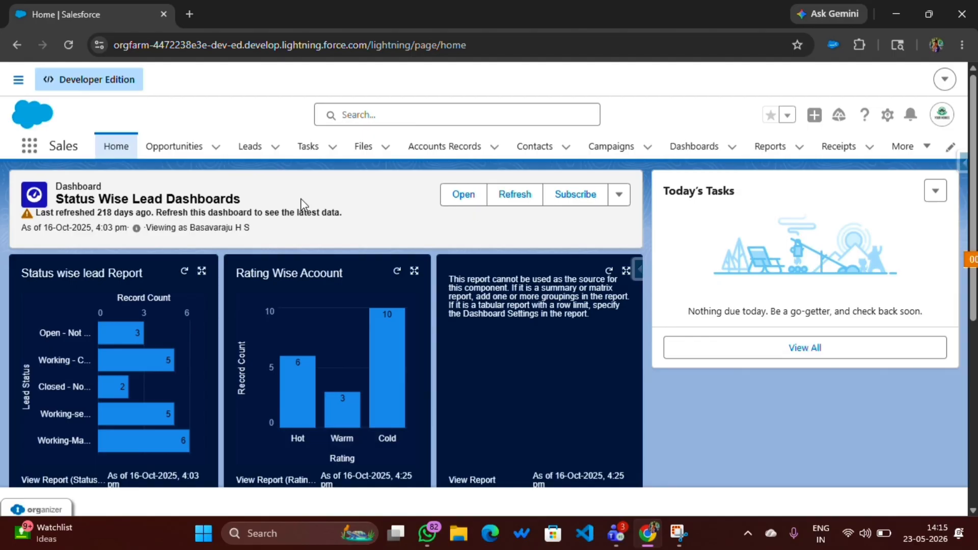
# Try to save a new account record with the required Account Name left blank
pyautogui.click(435, 151)
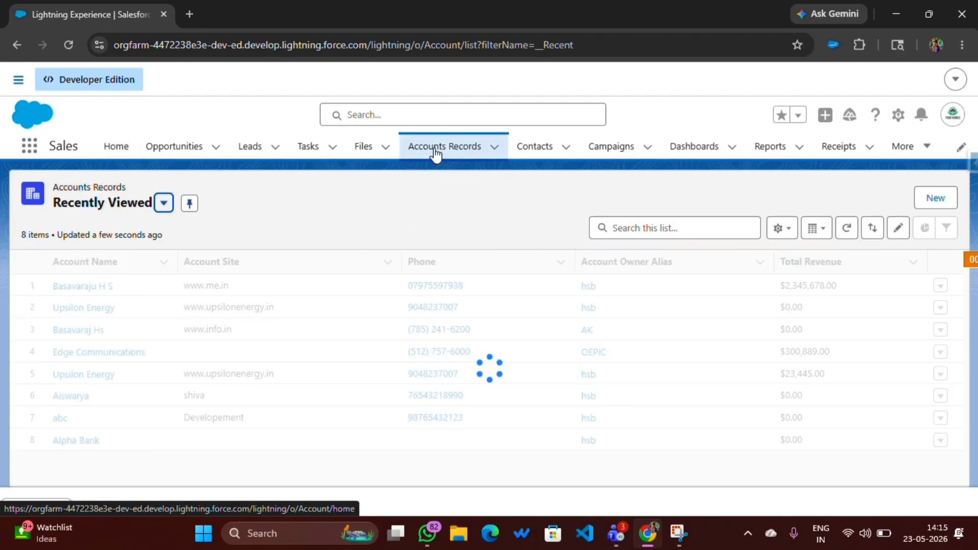
pyautogui.click(927, 200)
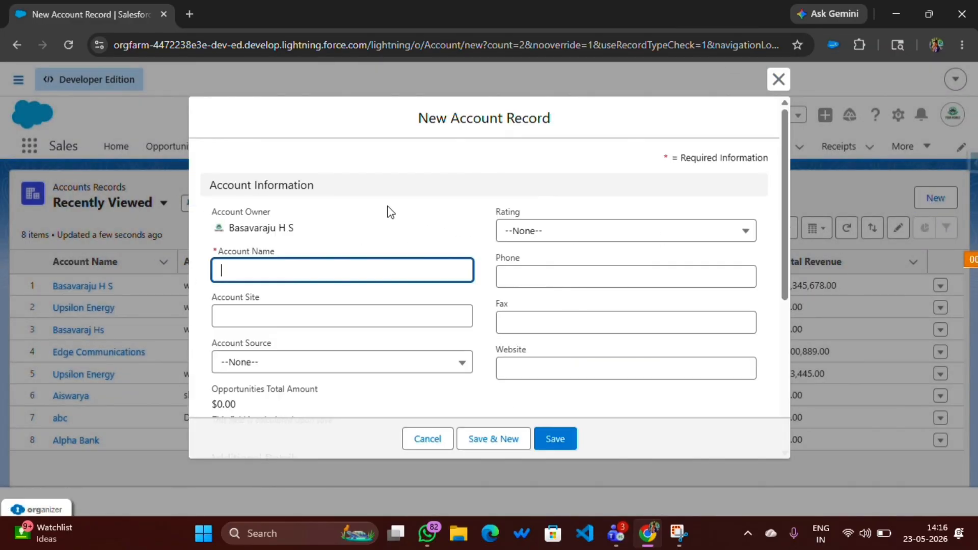
pyautogui.click(213, 253)
pyautogui.moveTo(213, 253); pyautogui.dragTo(290, 253)
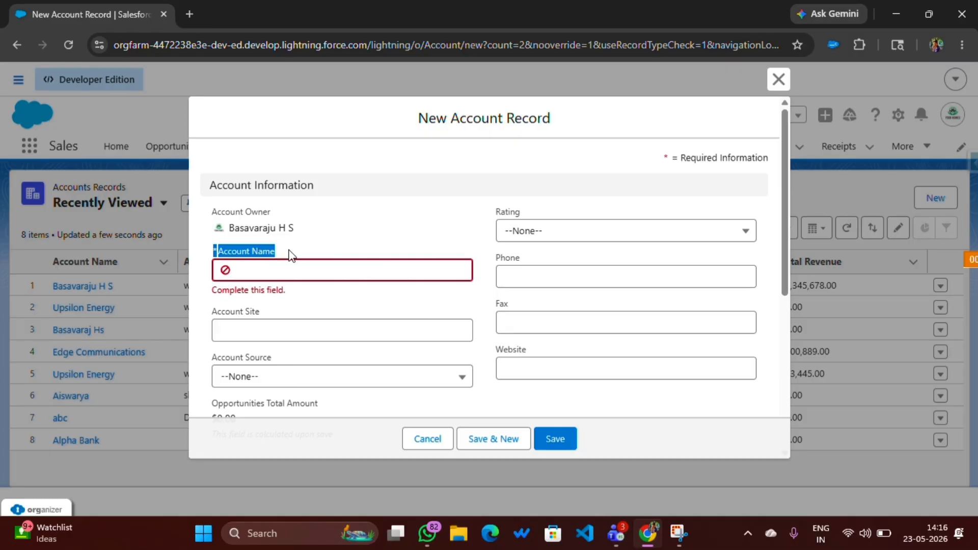
pyautogui.click(558, 441)
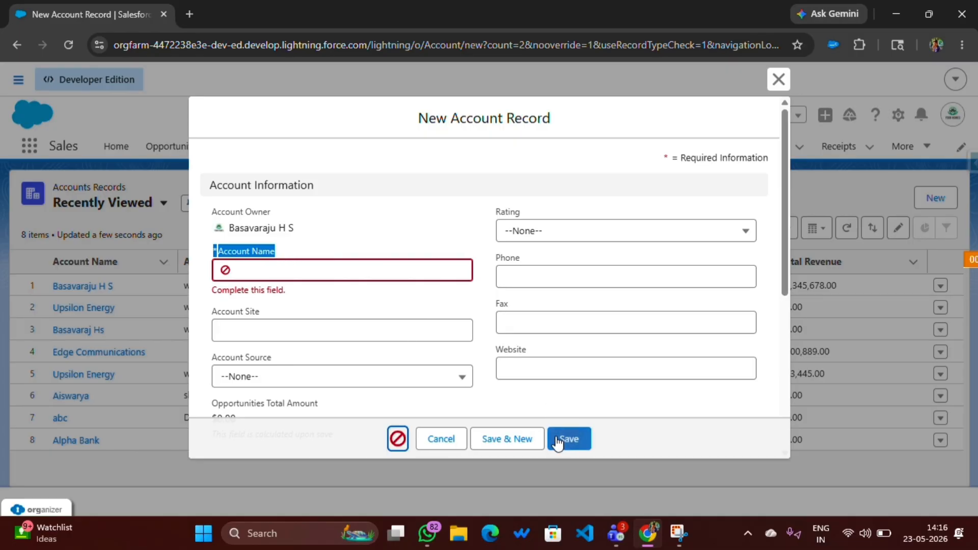
pyautogui.click(255, 268)
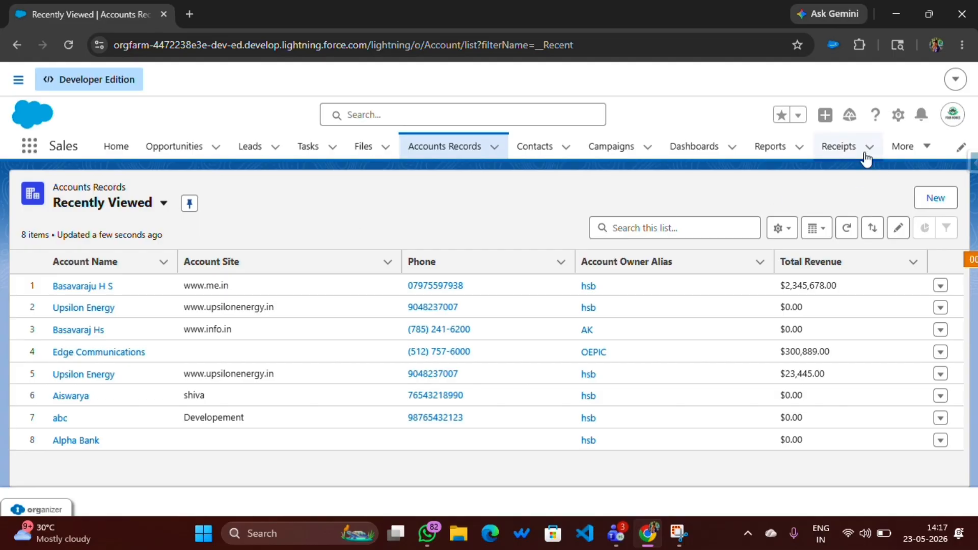
# Create and save a new receipt record, leaving Customer Name and Account blank and the other fields at their defaults
pyautogui.click(835, 148)
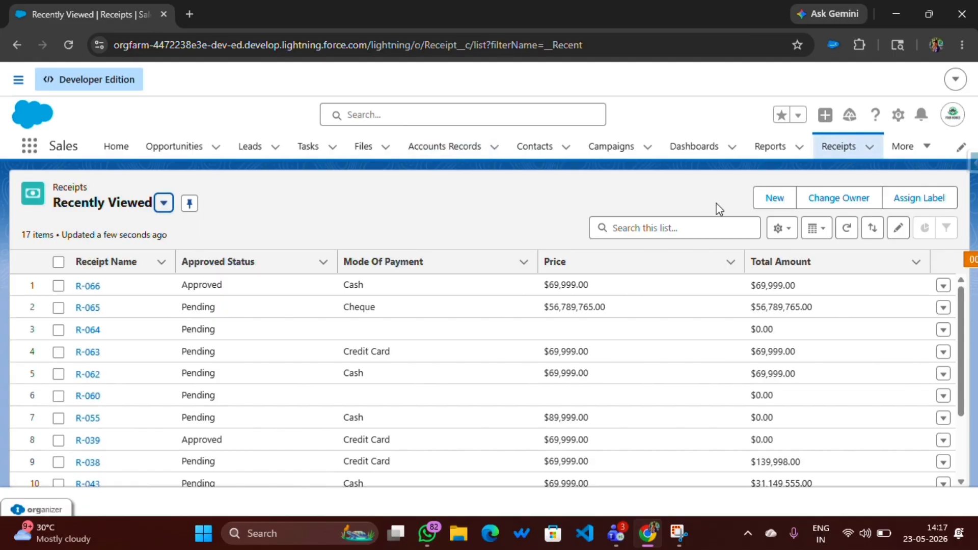
pyautogui.click(774, 202)
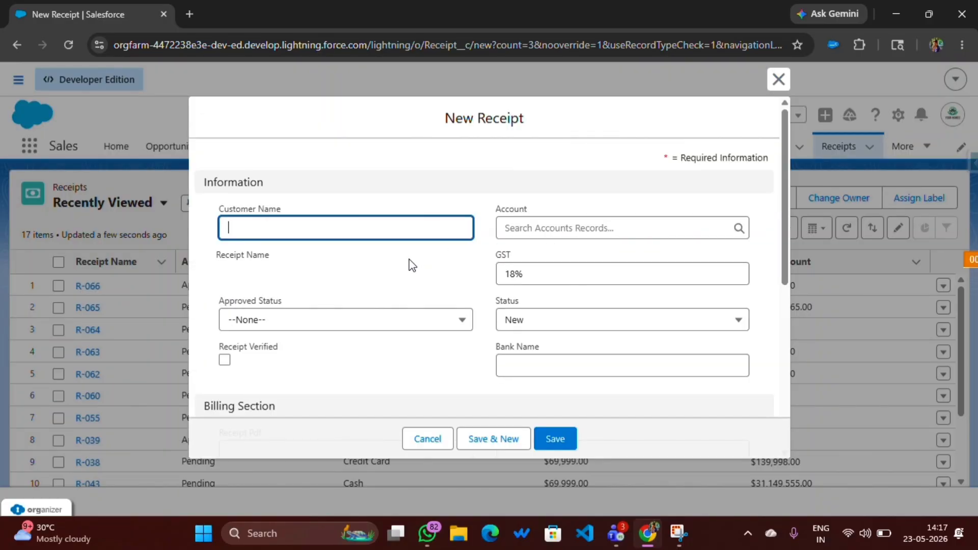
pyautogui.scroll(-5, 412, 265)
pyautogui.scroll(5, 413, 266)
pyautogui.moveTo(437, 117); pyautogui.dragTo(535, 131)
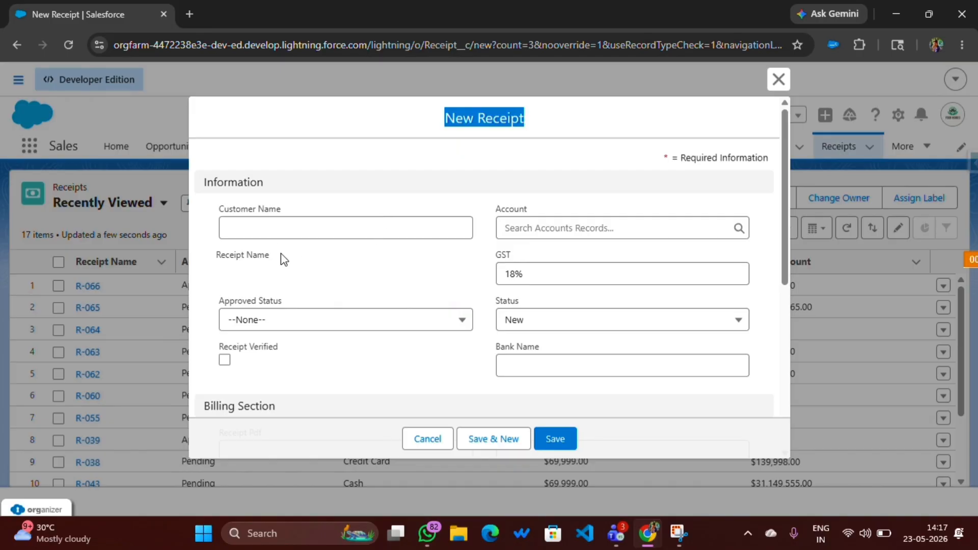
pyautogui.scroll(-3, 357, 273)
pyautogui.scroll(3, 383, 306)
pyautogui.click(418, 262)
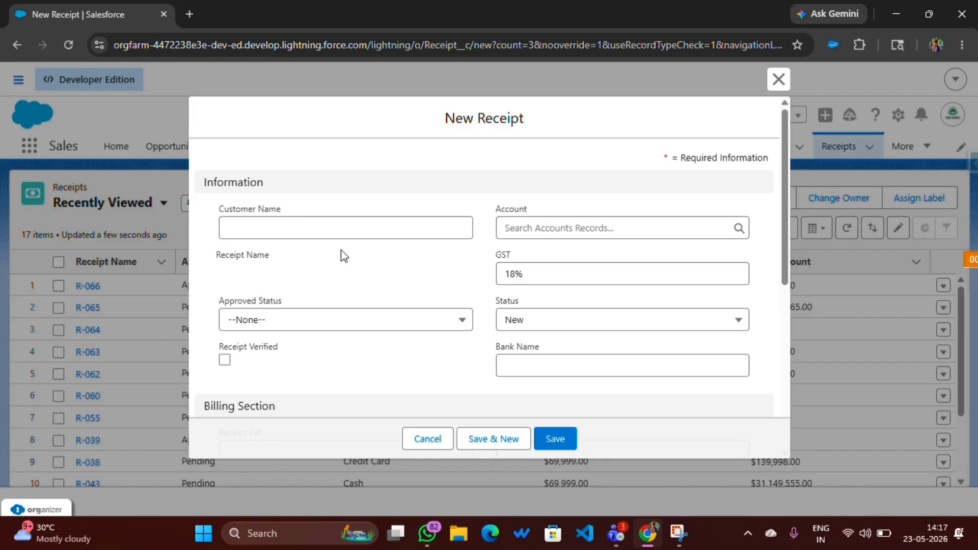
pyautogui.click(553, 438)
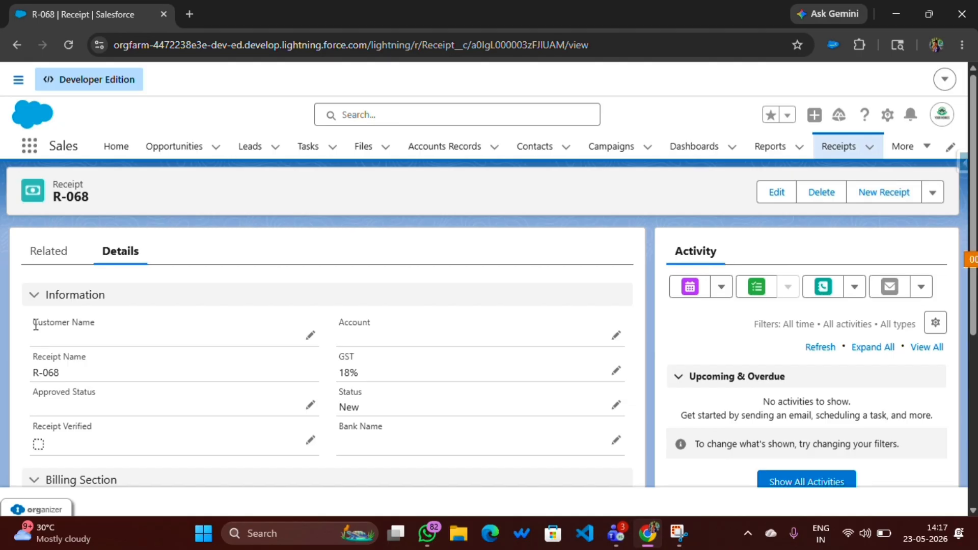
# Review the saved receipt's details, checking the Customer Name and Account fields and the sections below
pyautogui.moveTo(32, 322); pyautogui.dragTo(121, 331)
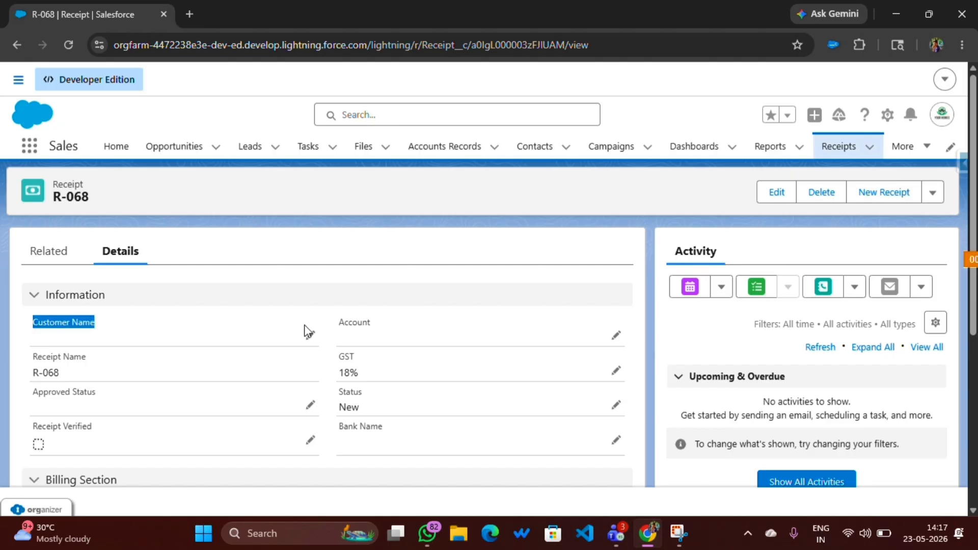
pyautogui.moveTo(339, 322); pyautogui.dragTo(367, 343)
pyautogui.click(367, 343)
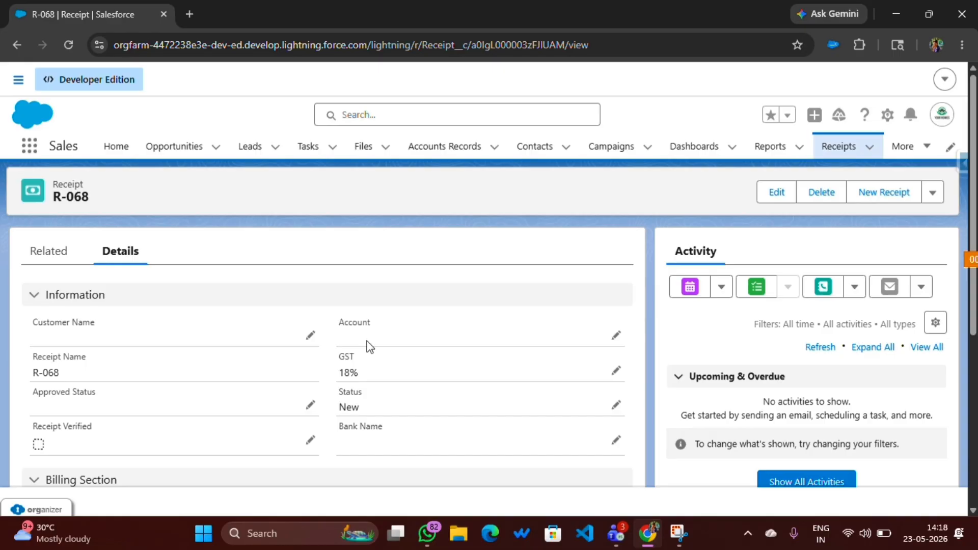
pyautogui.scroll(-4, 370, 346)
pyautogui.scroll(4, 370, 346)
# Return to the Receipts list and open the fields and relationships of the Receipt object in Setup
pyautogui.click(838, 146)
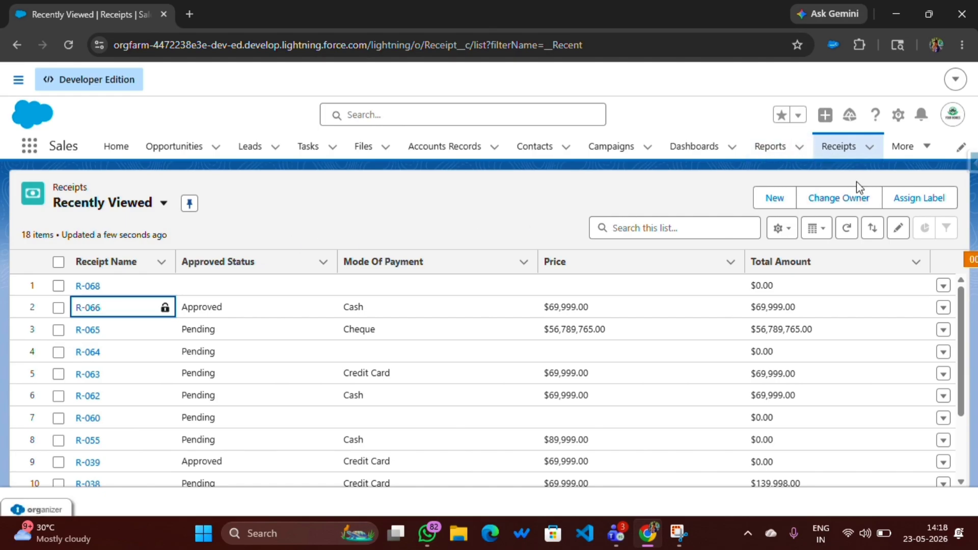
pyautogui.click(898, 121)
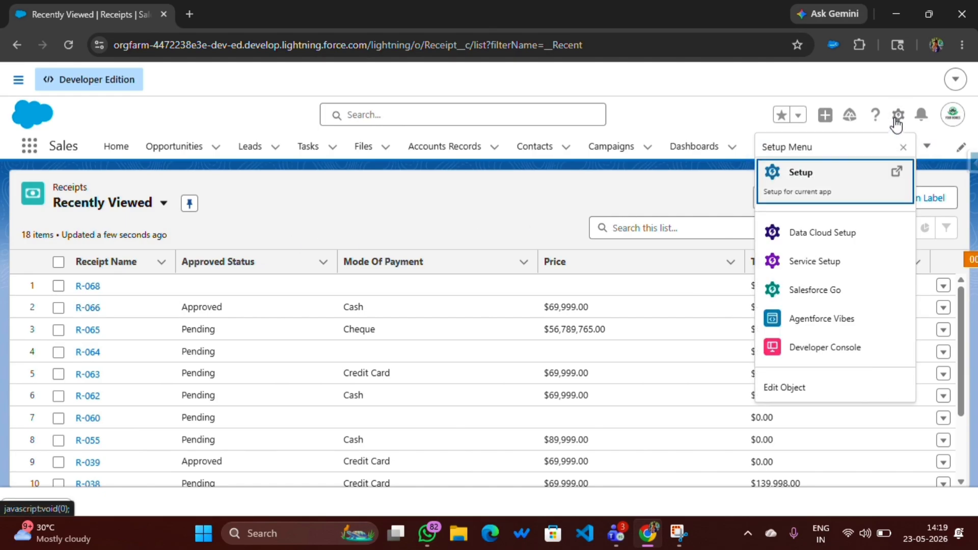
pyautogui.click(790, 388)
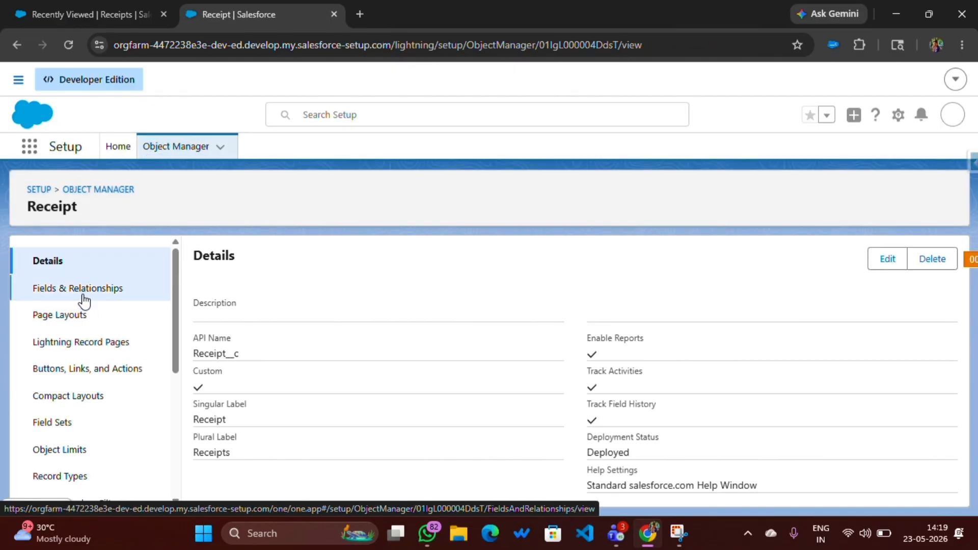
pyautogui.click(81, 299)
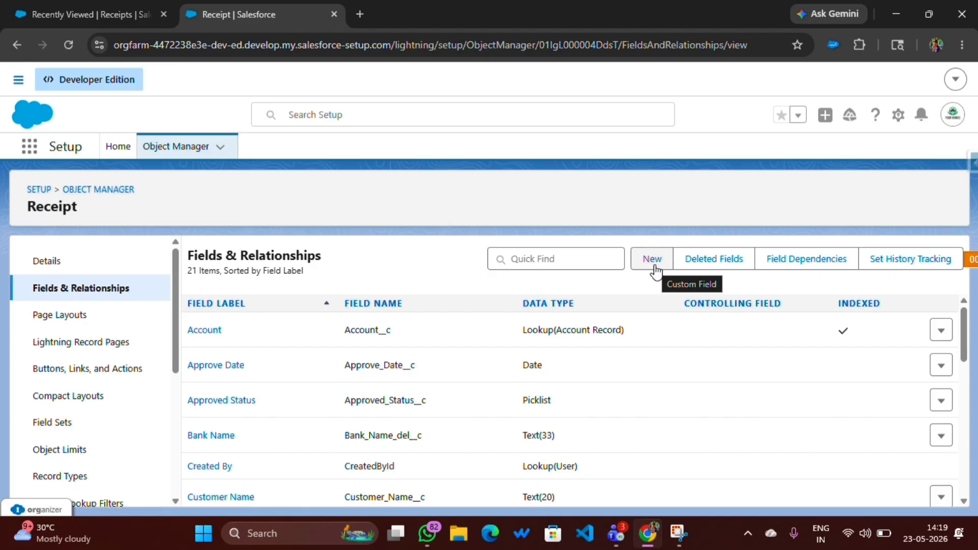
# Start a new custom field on the Receipt object with the Currency data type and proceed to its details
pyautogui.click(652, 260)
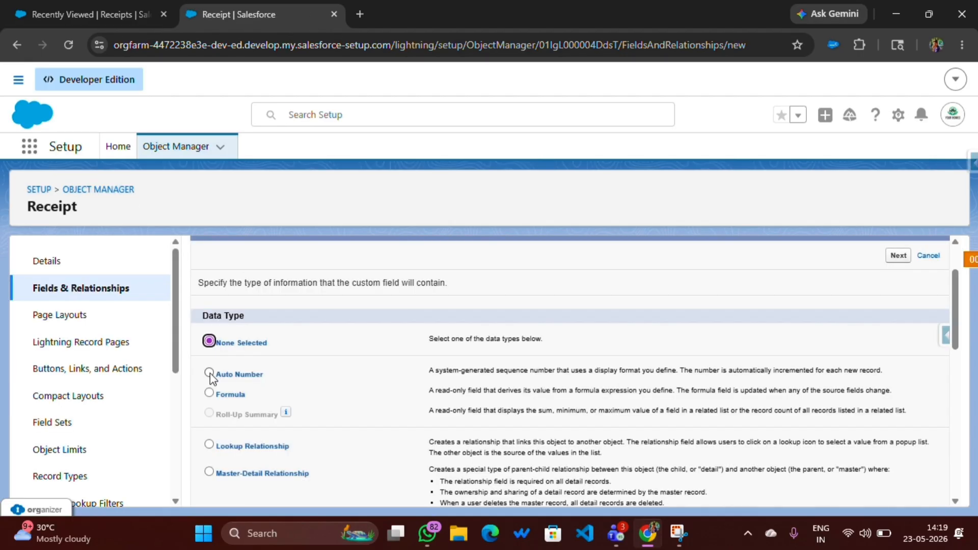
pyautogui.scroll(-3, 210, 373)
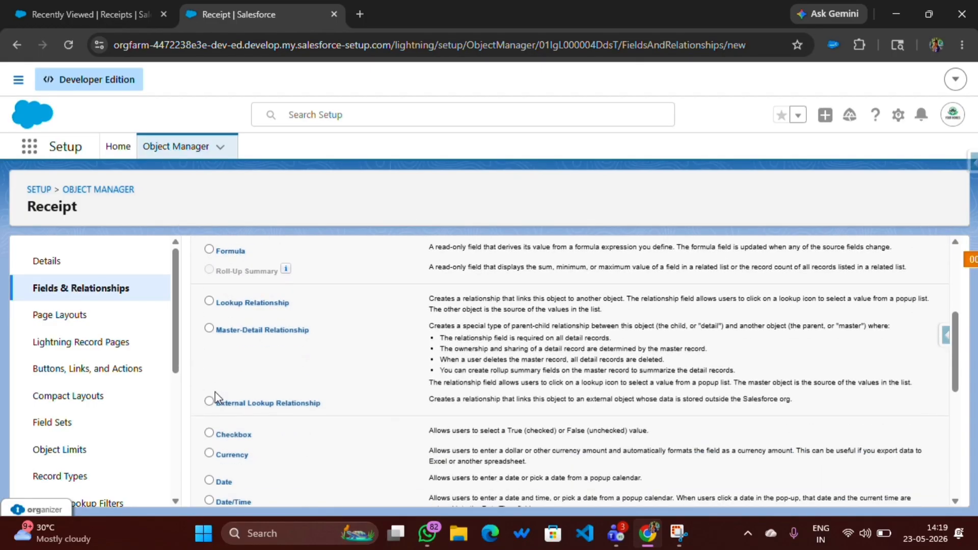
pyautogui.scroll(-4, 217, 426)
pyautogui.scroll(5, 217, 434)
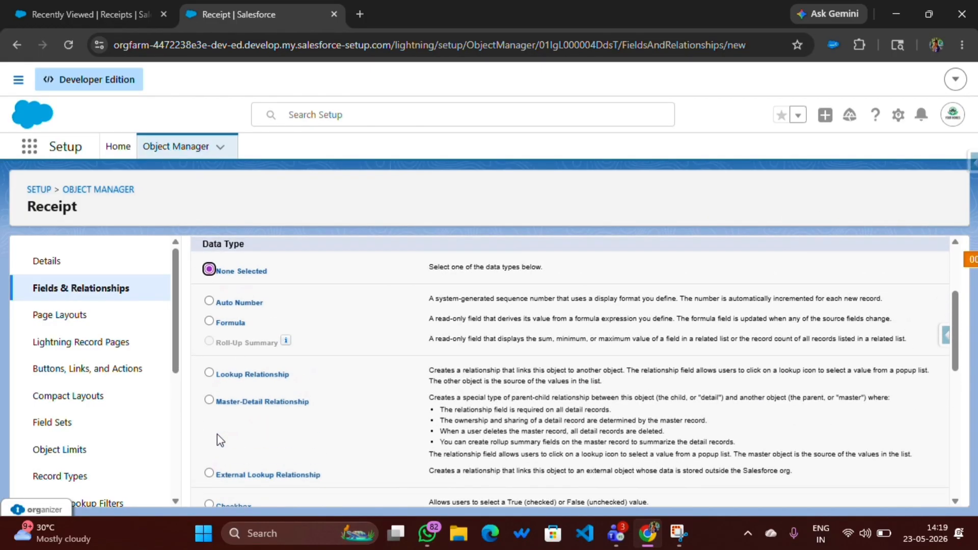
pyautogui.scroll(-5, 217, 434)
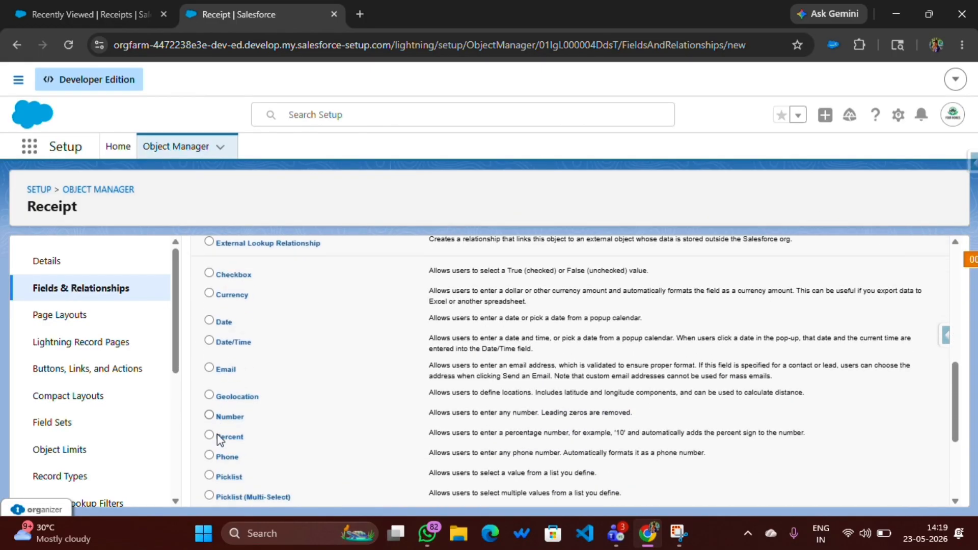
pyautogui.scroll(-4, 218, 454)
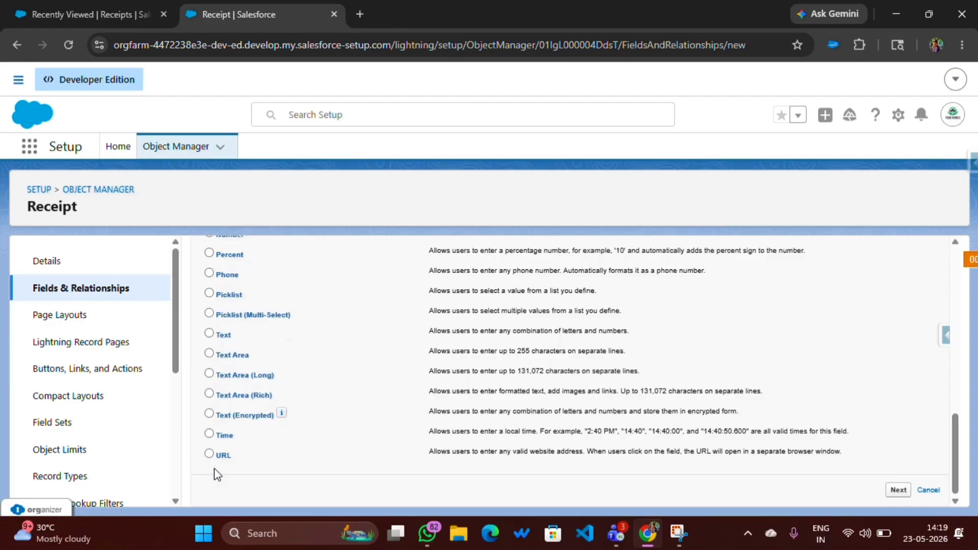
pyautogui.scroll(7, 218, 474)
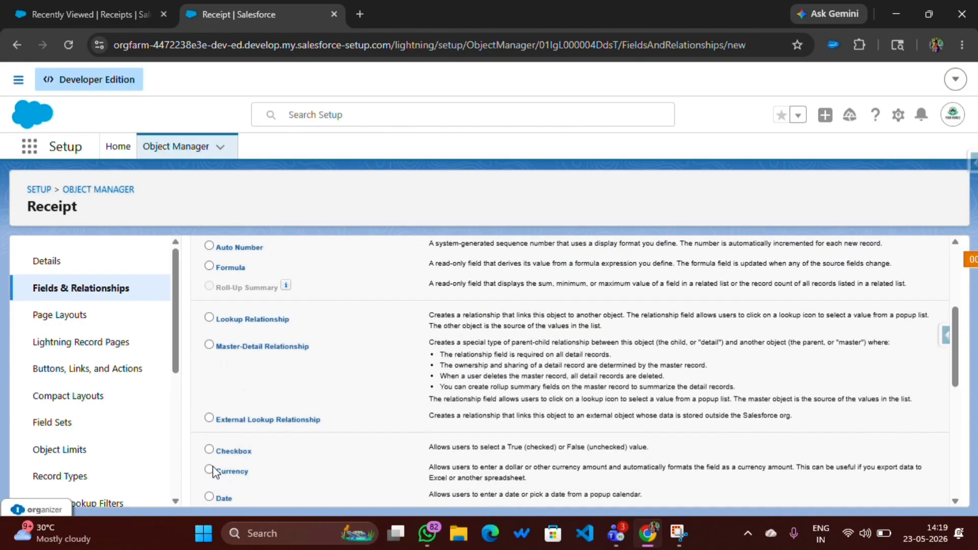
pyautogui.click(210, 470)
pyautogui.scroll(-7, 656, 467)
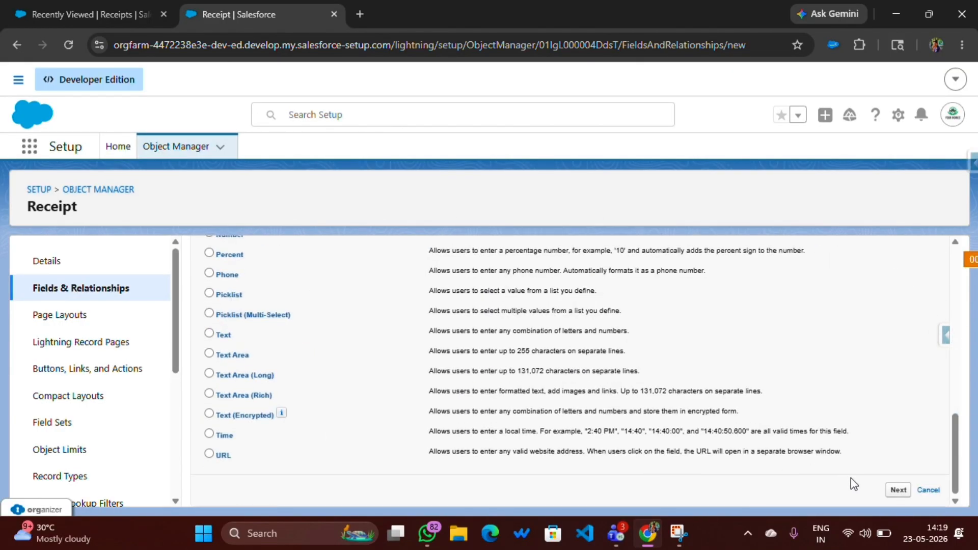
pyautogui.click(899, 491)
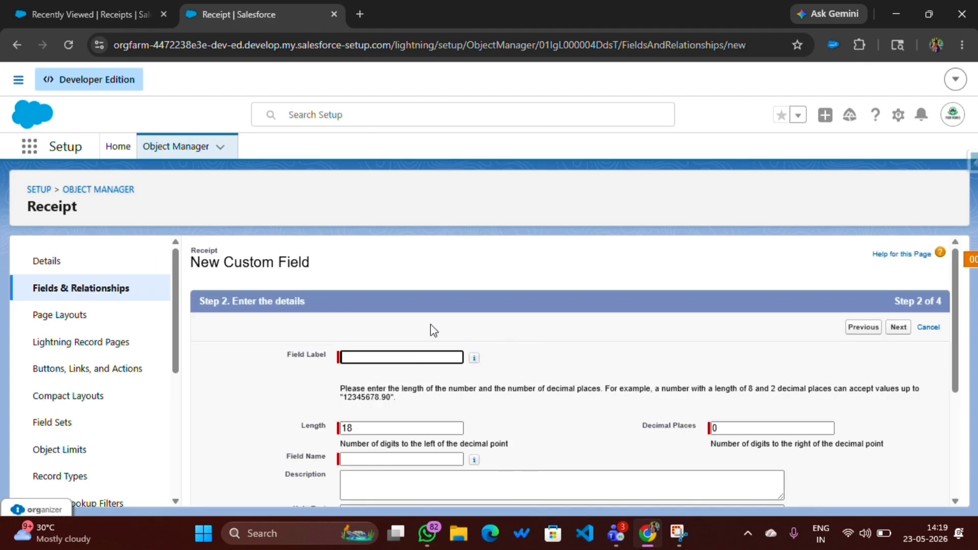
# Label the field Advance Amount with length 16 and 2 decimal places, and always require a value to save a record
pyautogui.click(360, 363)
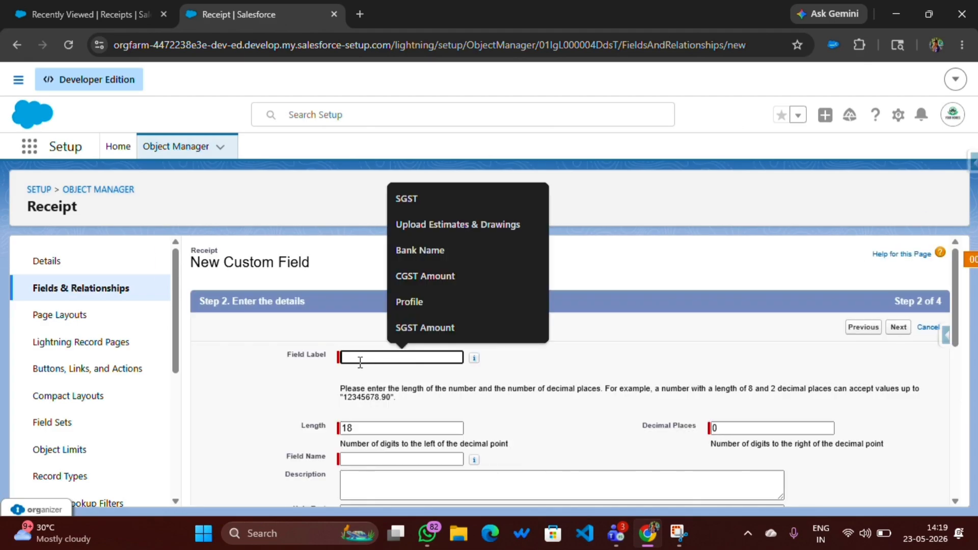
pyautogui.write('Advance Amount')
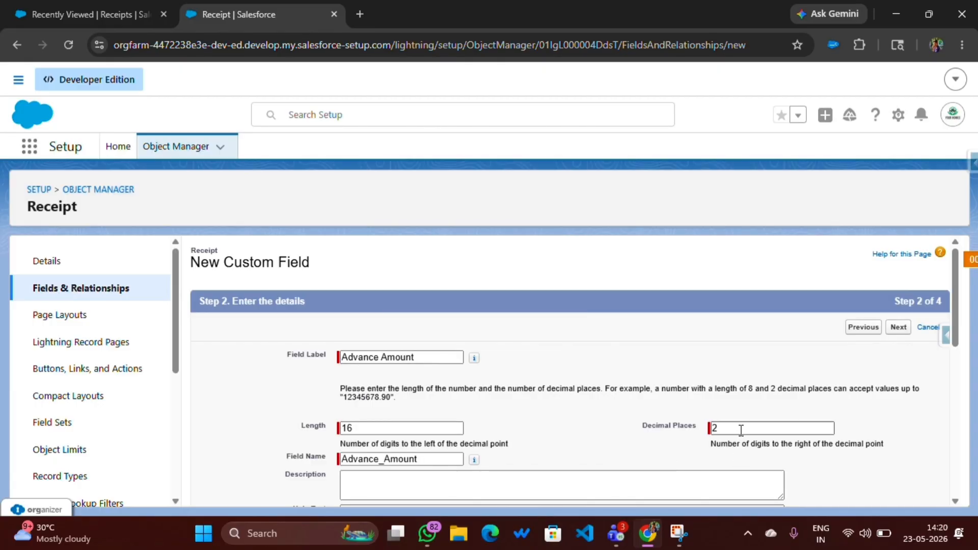
pyautogui.scroll(-2, 275, 409)
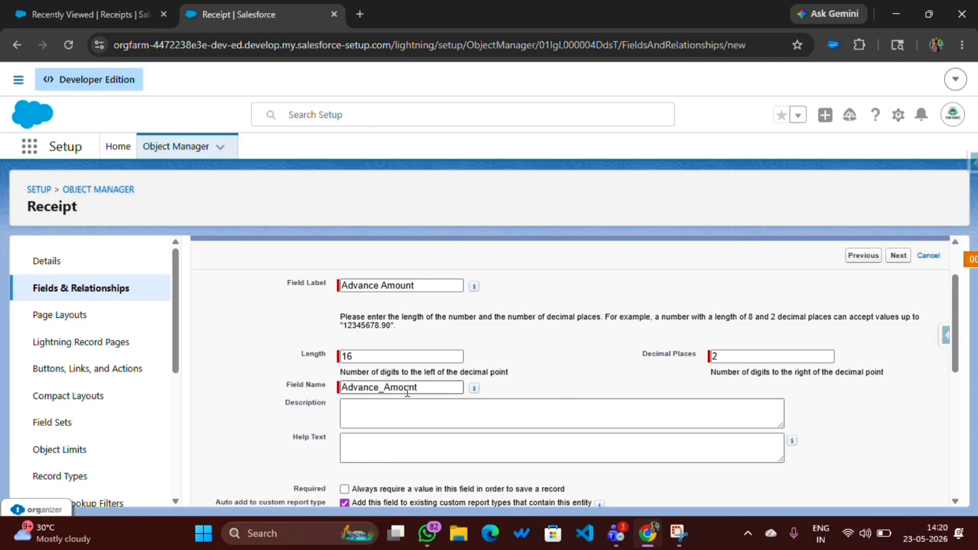
pyautogui.scroll(-4, 407, 392)
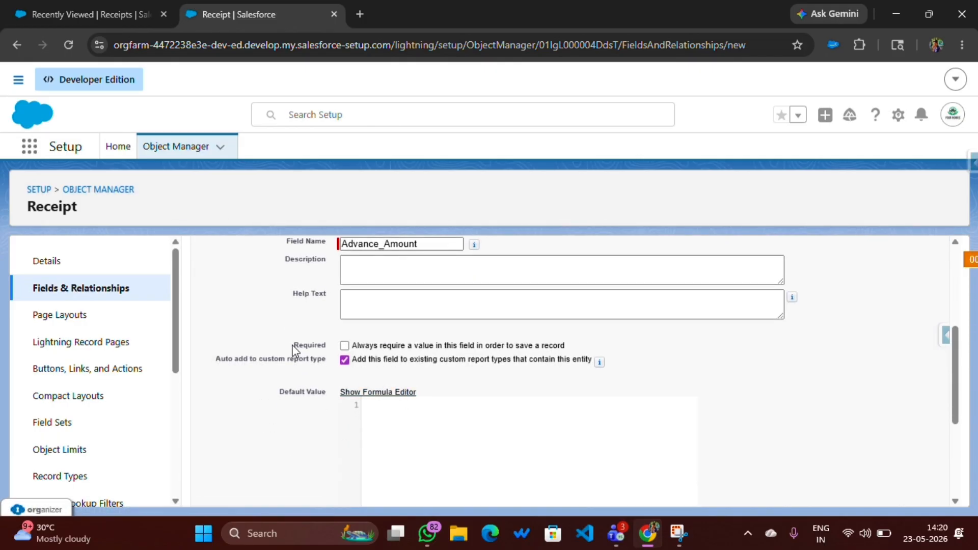
pyautogui.moveTo(293, 347); pyautogui.dragTo(327, 346)
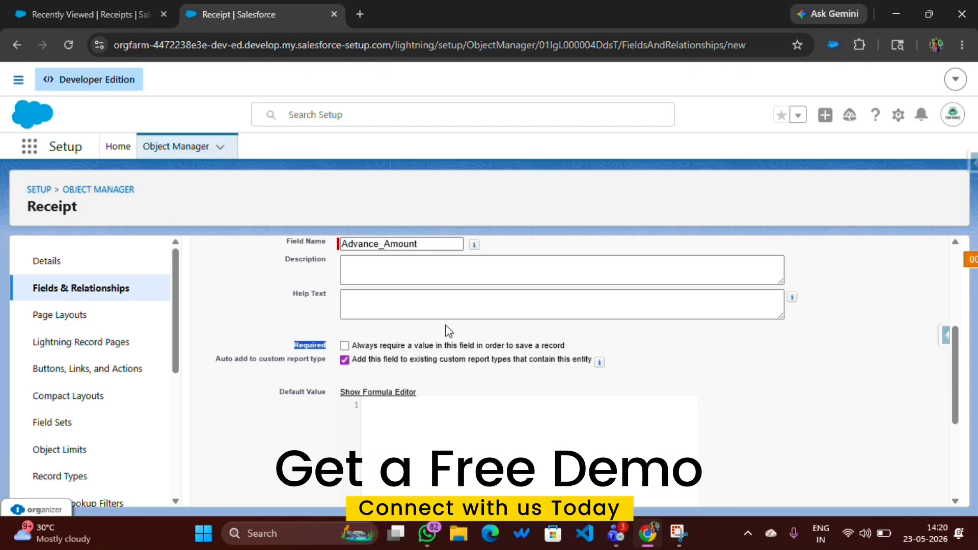
pyautogui.click(423, 346)
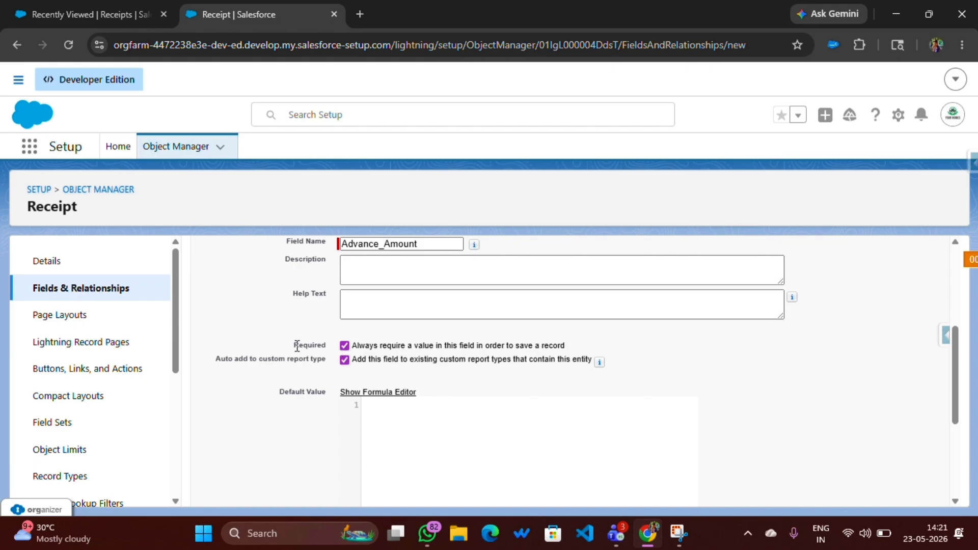
pyautogui.scroll(-5, 515, 392)
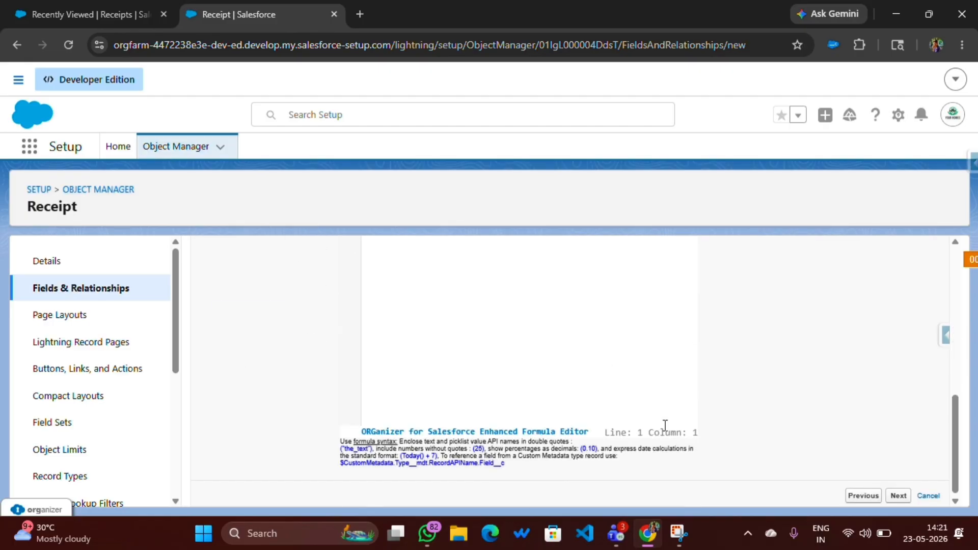
# Accept the default field-level security, keep the field on the Receipt Layout, and save the new field
pyautogui.click(898, 490)
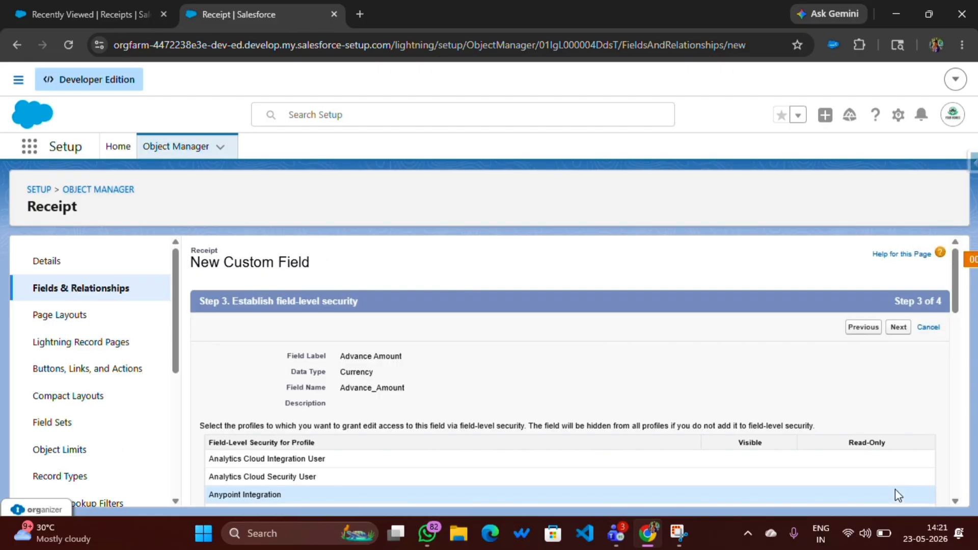
pyautogui.click(898, 328)
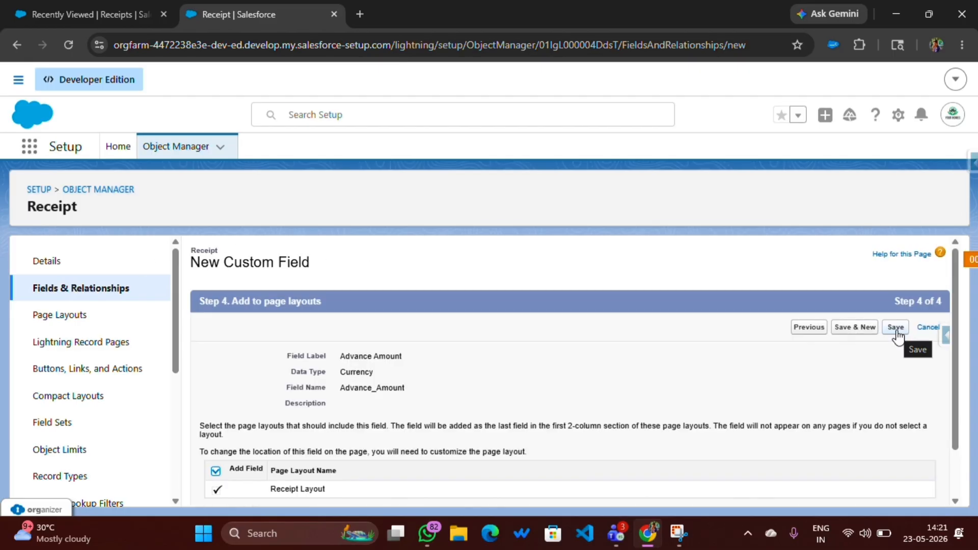
pyautogui.click(896, 329)
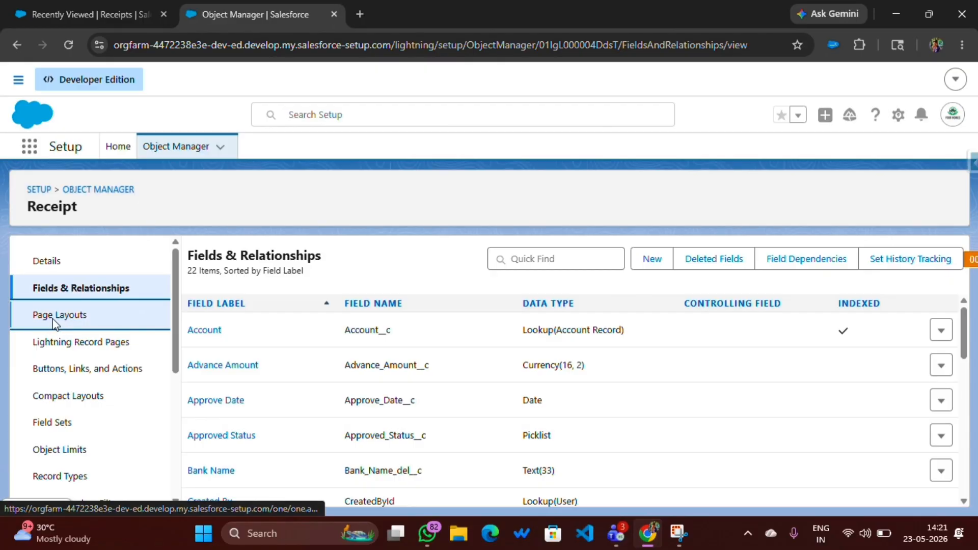
# Open the Receipt Layout page layout, place Advance Amount between GST and Status in the Information section, and save the layout
pyautogui.click(52, 318)
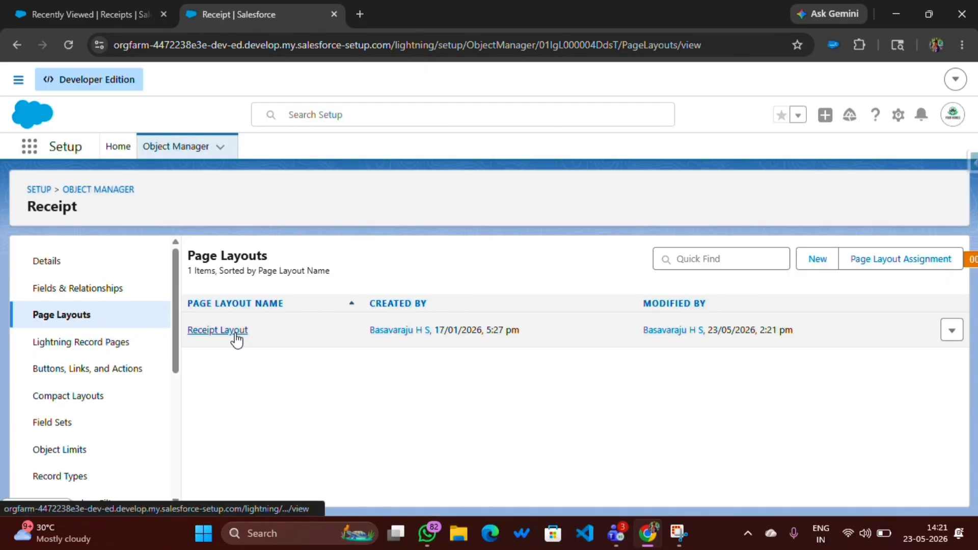
pyautogui.click(235, 337)
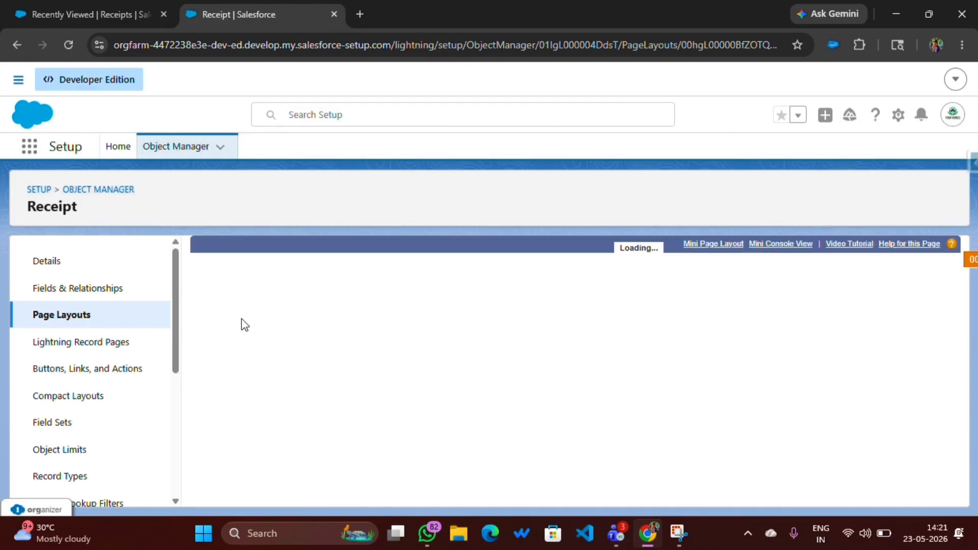
pyautogui.scroll(-7, 357, 402)
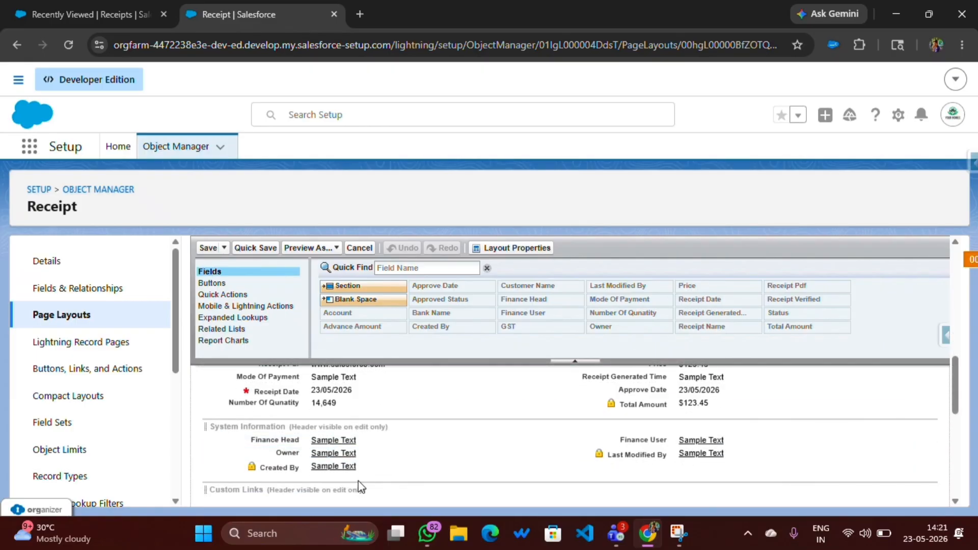
pyautogui.scroll(2, 360, 484)
pyautogui.moveTo(316, 455); pyautogui.dragTo(685, 426)
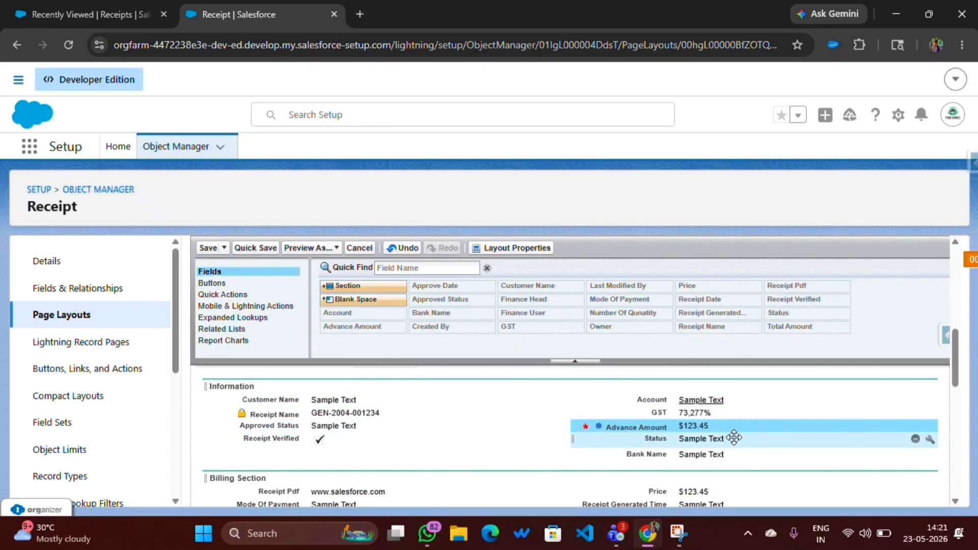
pyautogui.click(254, 248)
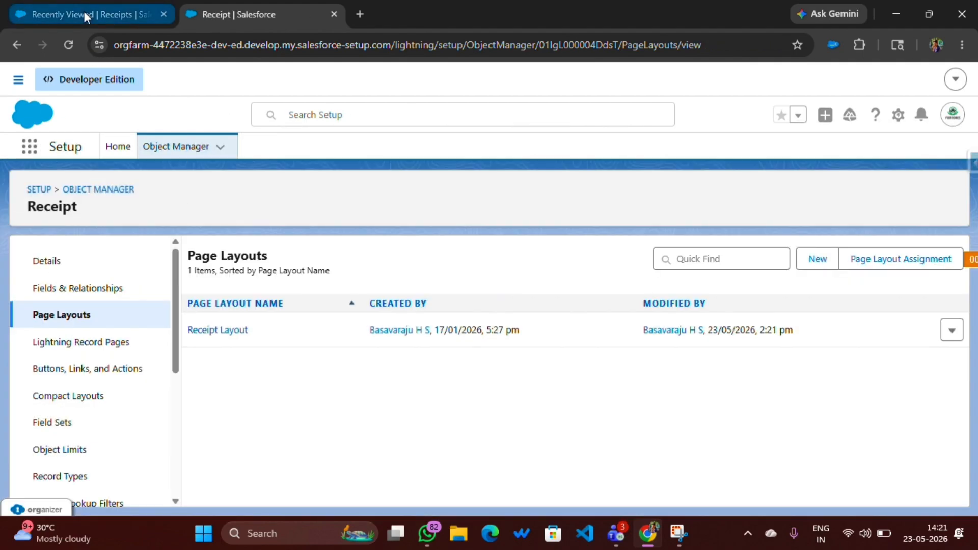
# Return to the Receipts list, reload it, and switch the display to a more compact density in the user profile options
pyautogui.click(83, 14)
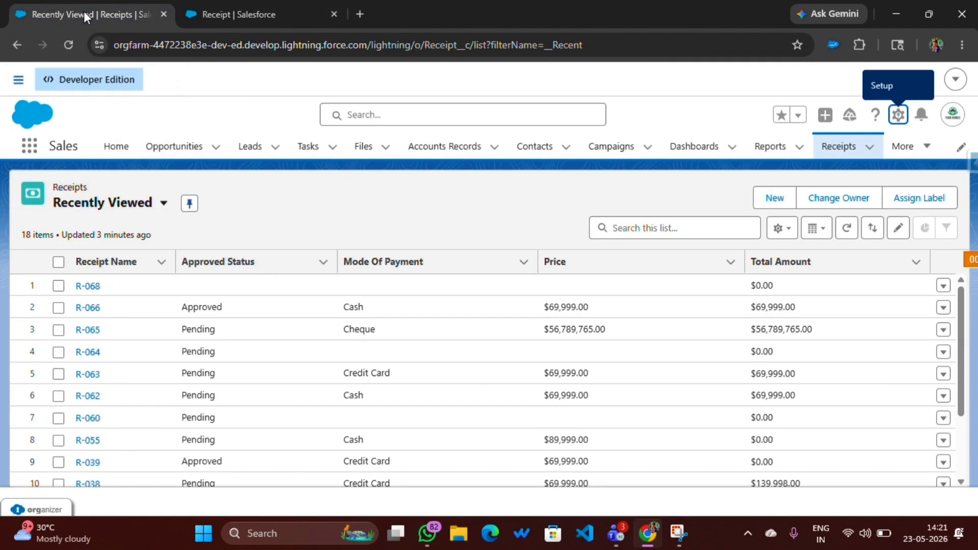
pyautogui.click(837, 148)
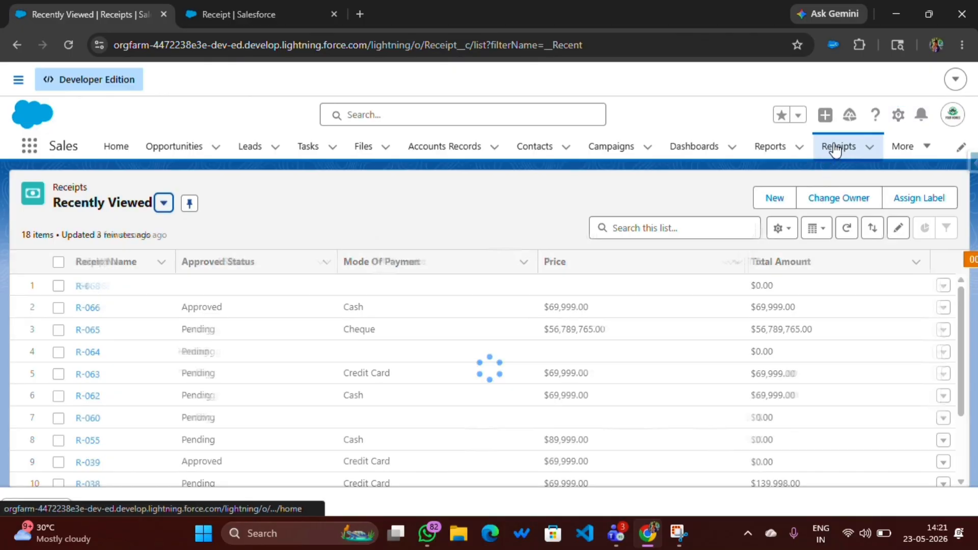
pyautogui.click(953, 116)
pyautogui.click(828, 222)
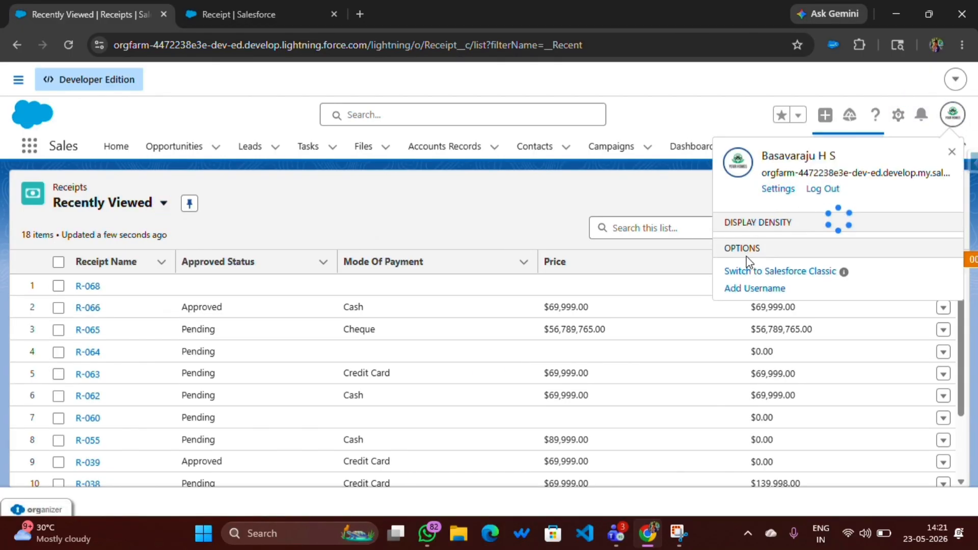
pyautogui.click(748, 273)
pyautogui.click(685, 319)
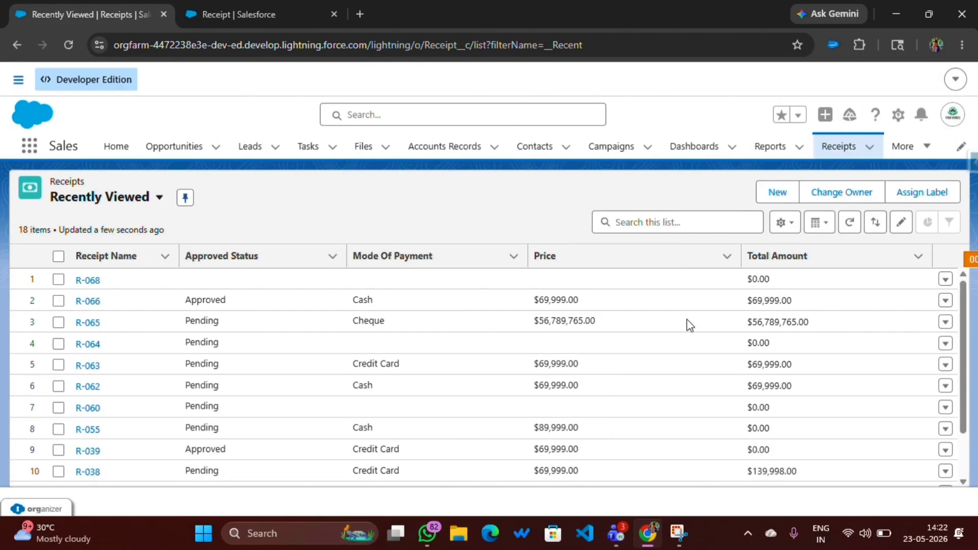
# Try to save a blank new receipt to test the required Advance Amount field, and cancel the form
pyautogui.click(769, 192)
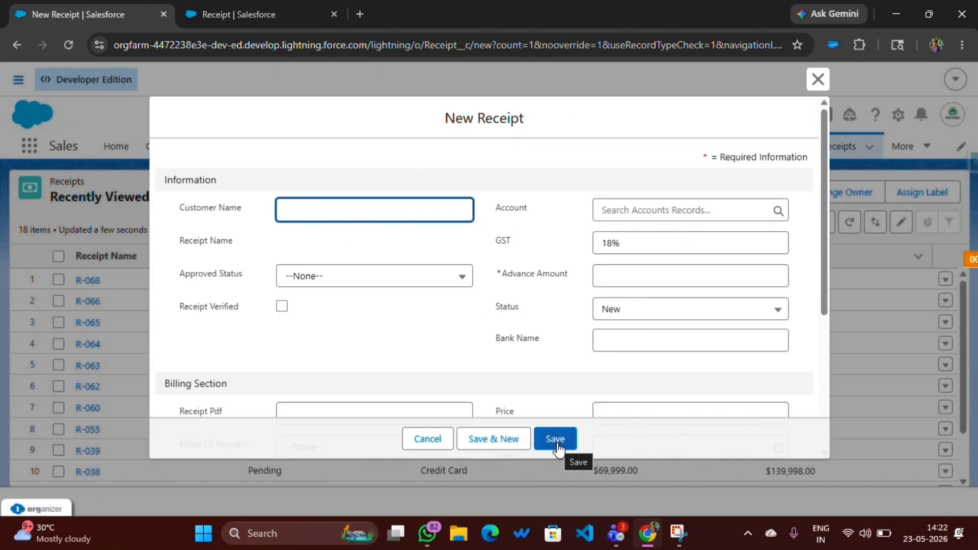
pyautogui.click(557, 447)
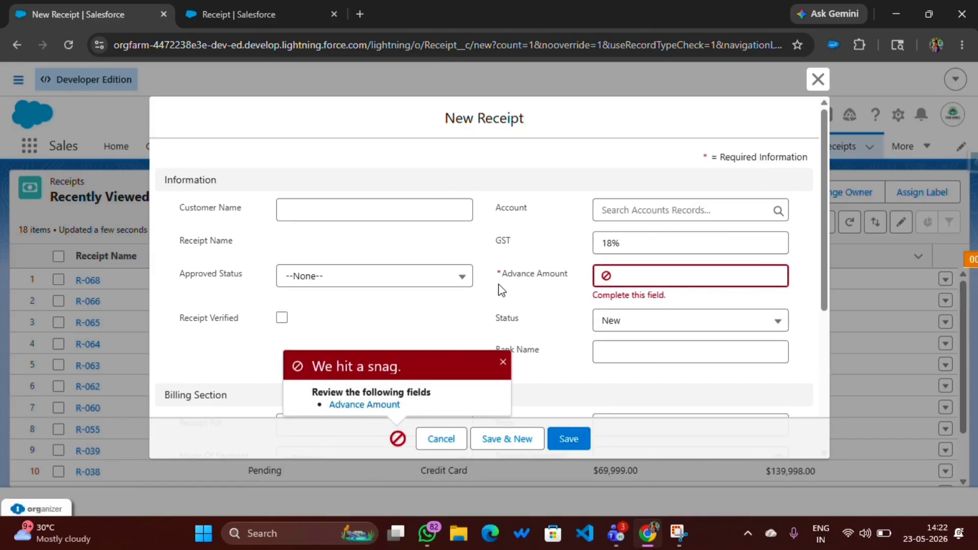
pyautogui.moveTo(499, 275); pyautogui.dragTo(569, 287)
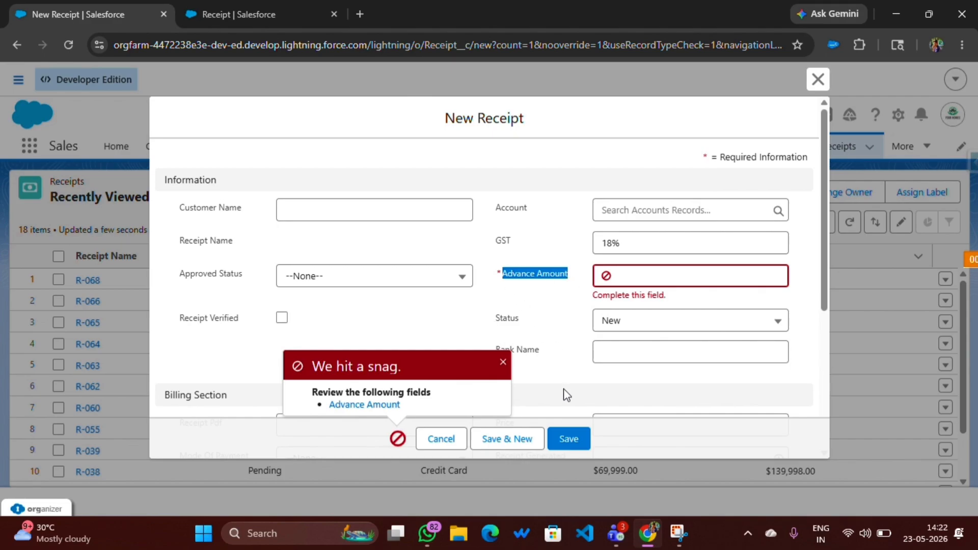
pyautogui.click(442, 439)
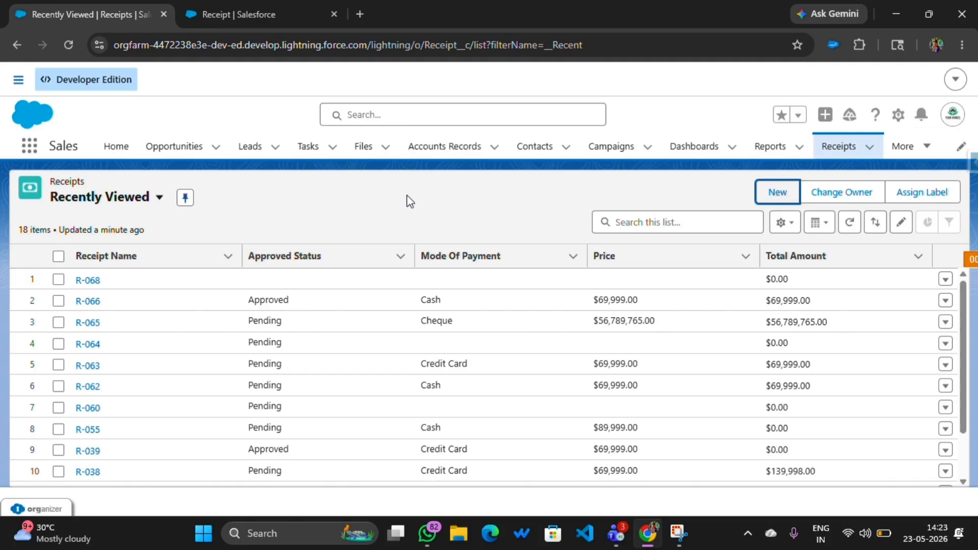
# Start another new receipt to examine whether the Customer Name and Account fields are marked as required, and cancel the form
pyautogui.click(770, 194)
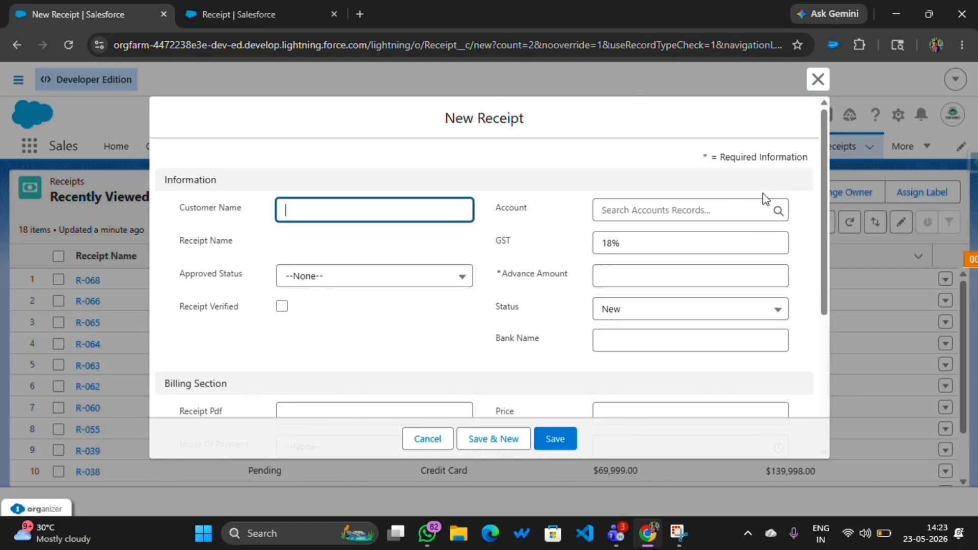
pyautogui.moveTo(169, 206); pyautogui.dragTo(273, 218)
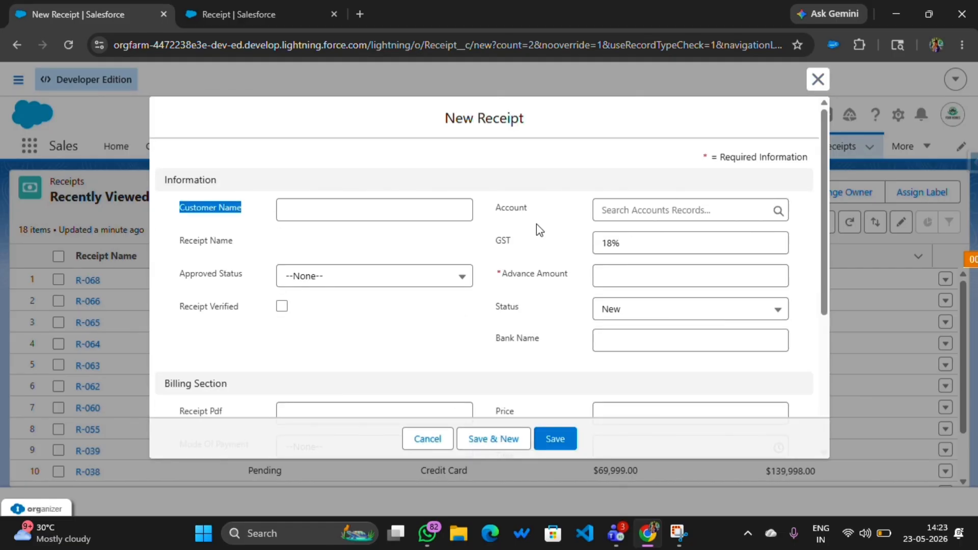
pyautogui.moveTo(490, 215); pyautogui.dragTo(535, 216)
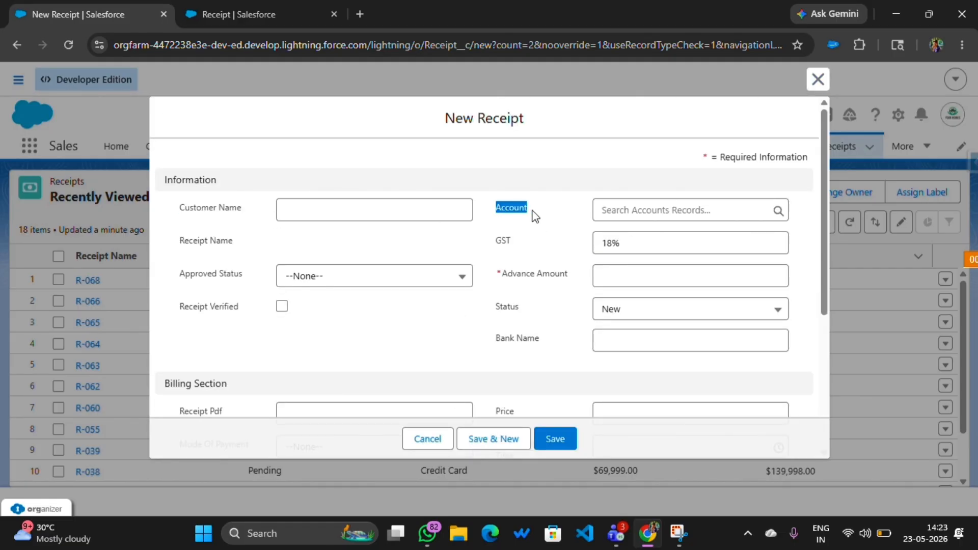
pyautogui.click(348, 213)
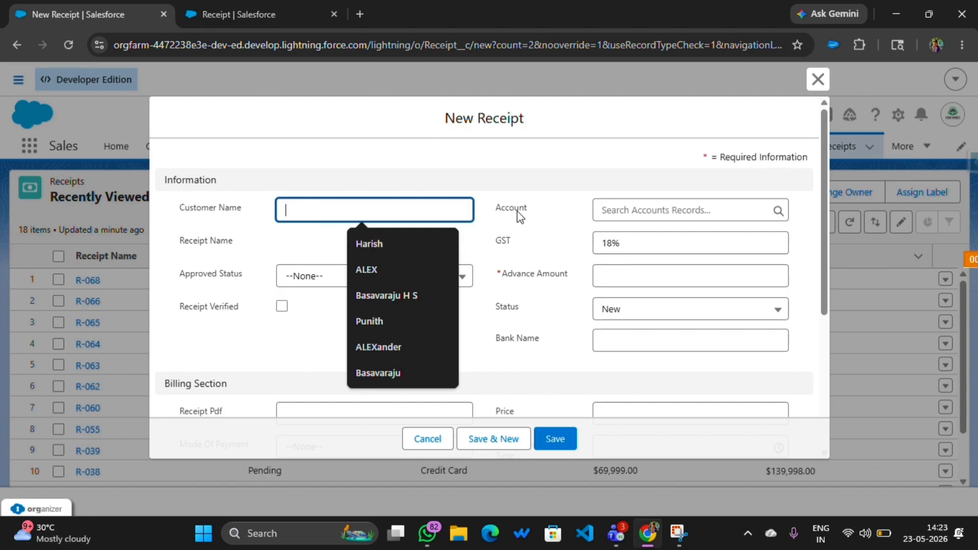
pyautogui.moveTo(497, 209); pyautogui.dragTo(530, 216)
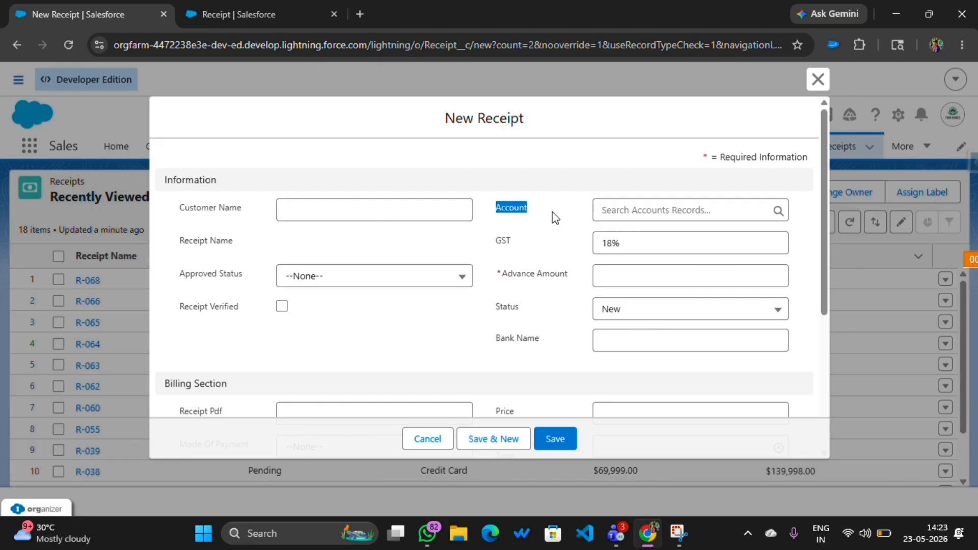
pyautogui.click(415, 244)
pyautogui.click(427, 440)
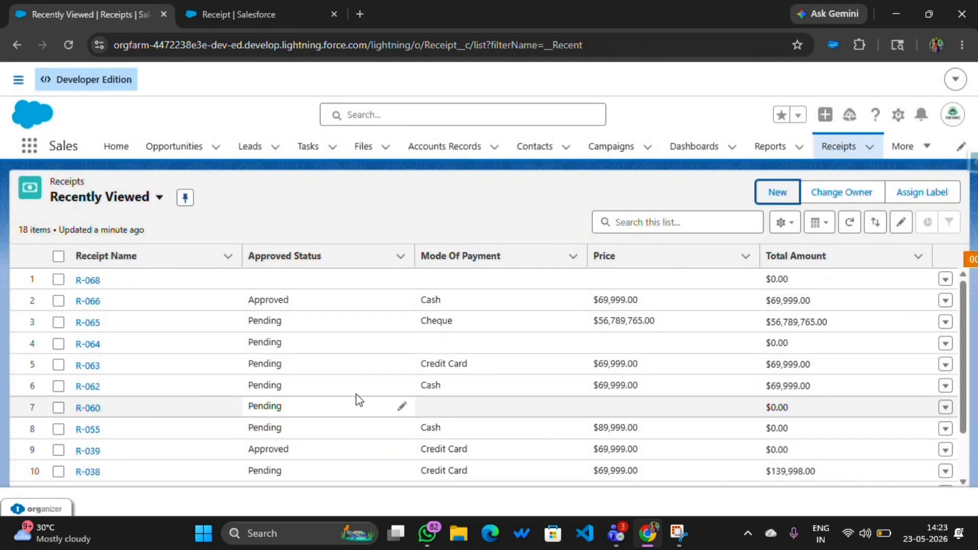
# Go back to Setup, search the Receipt object's fields for "cus", and open the Customer Name field
pyautogui.click(221, 15)
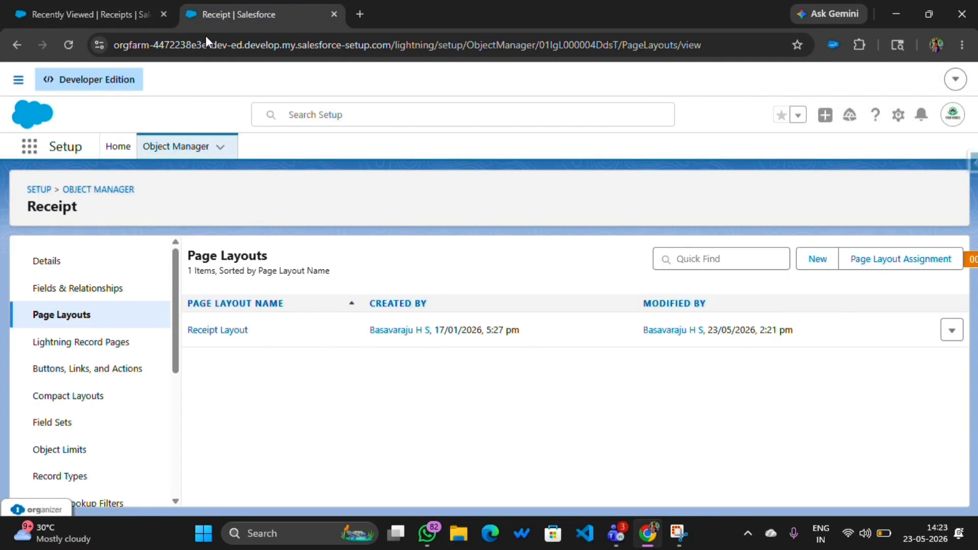
pyautogui.click(77, 291)
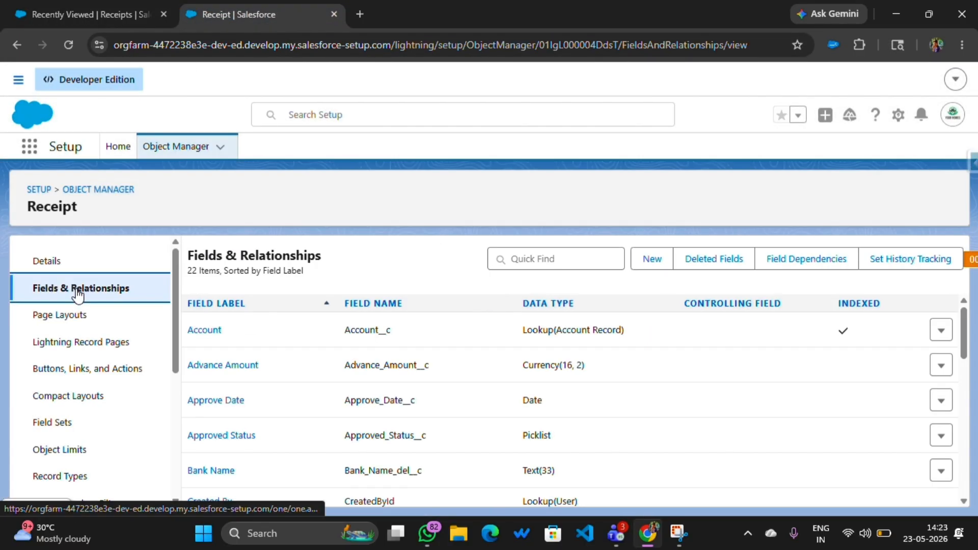
pyautogui.click(567, 259)
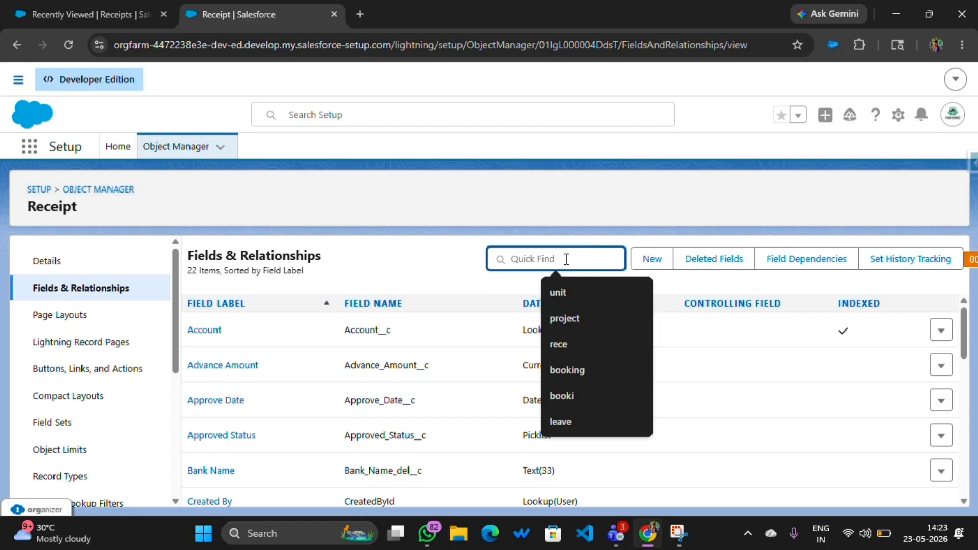
pyautogui.write('cus')
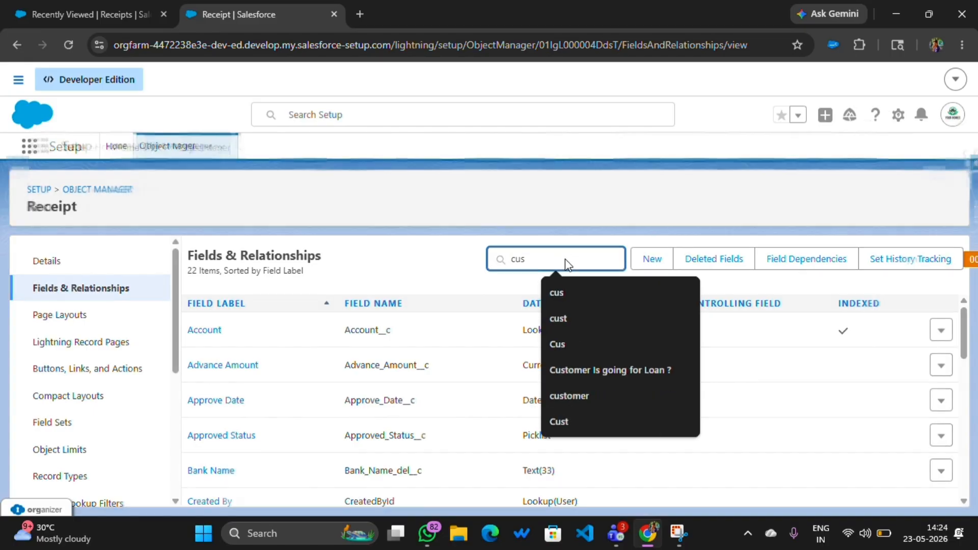
pyautogui.click(197, 379)
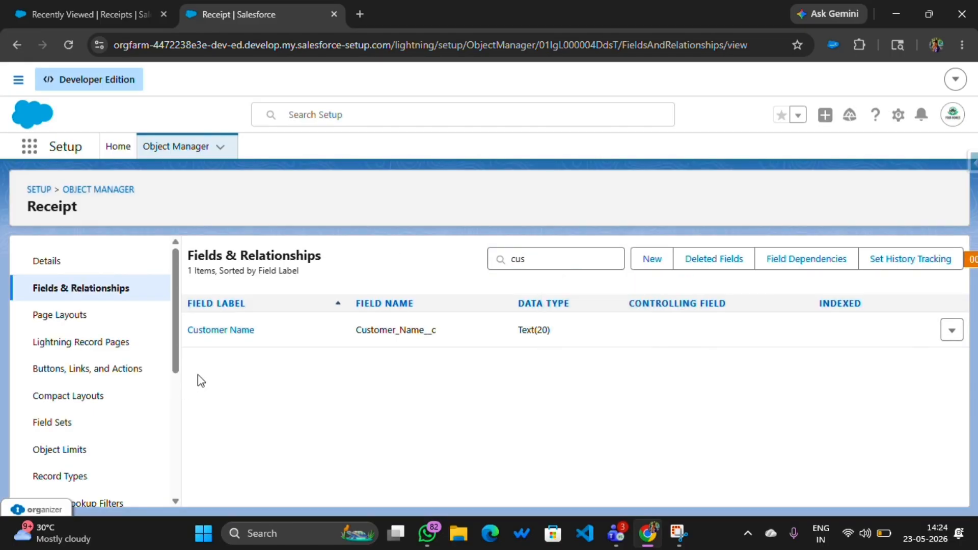
pyautogui.click(217, 335)
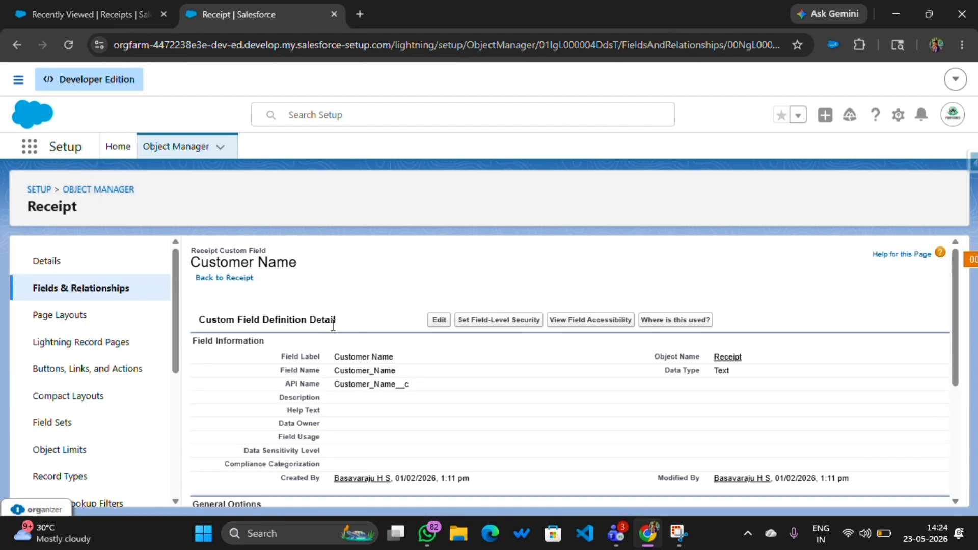
# Edit the Customer Name field to always require a value in order to save a record, accept the integration impact, and save
pyautogui.click(438, 321)
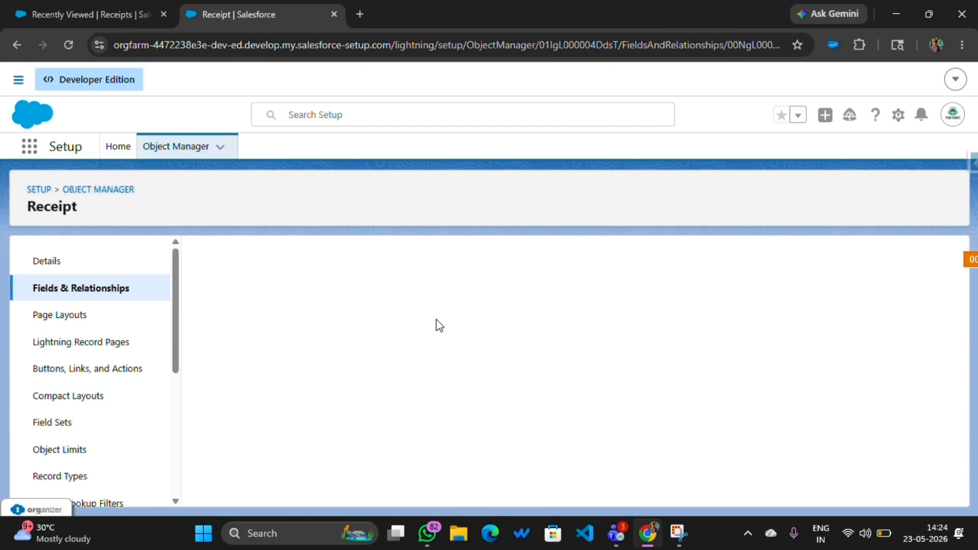
pyautogui.scroll(-5, 437, 326)
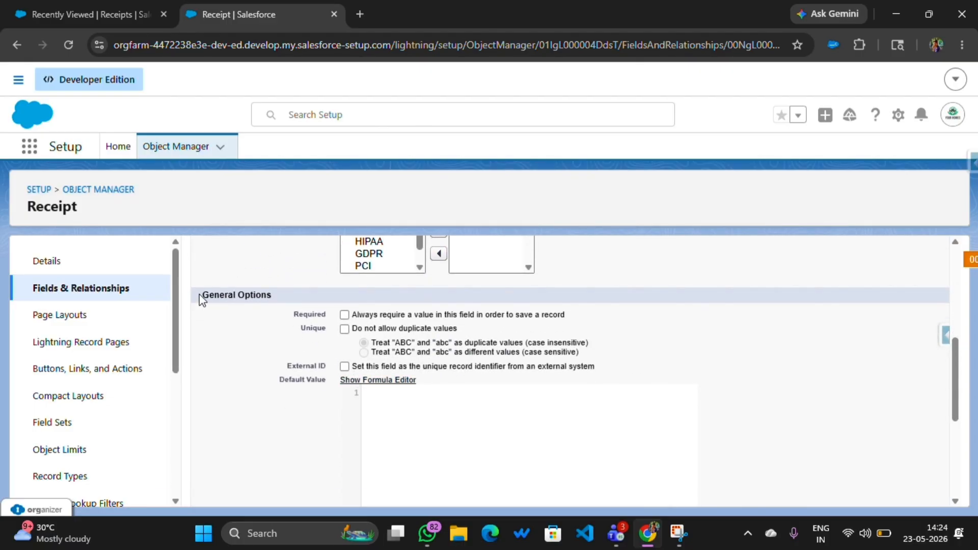
pyautogui.moveTo(201, 296); pyautogui.dragTo(284, 296)
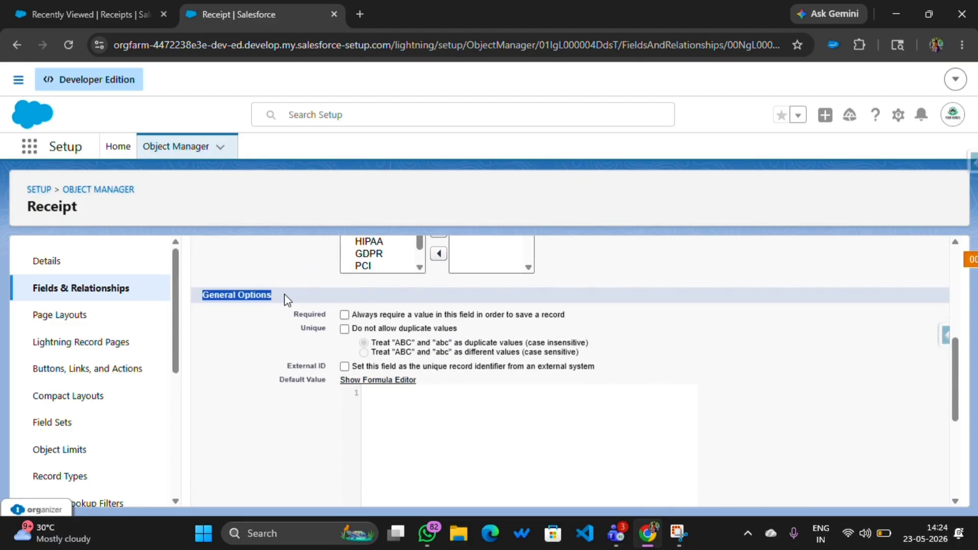
pyautogui.click(345, 316)
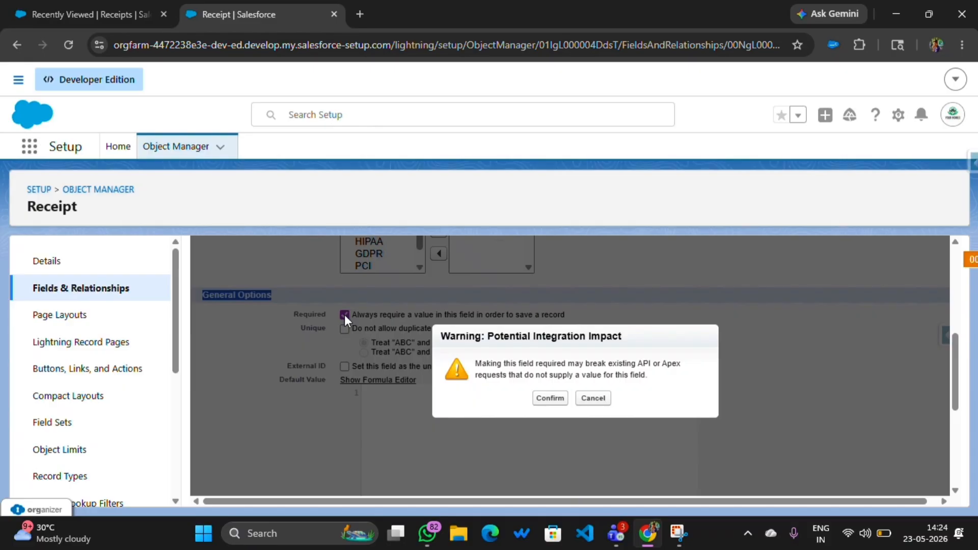
pyautogui.click(555, 402)
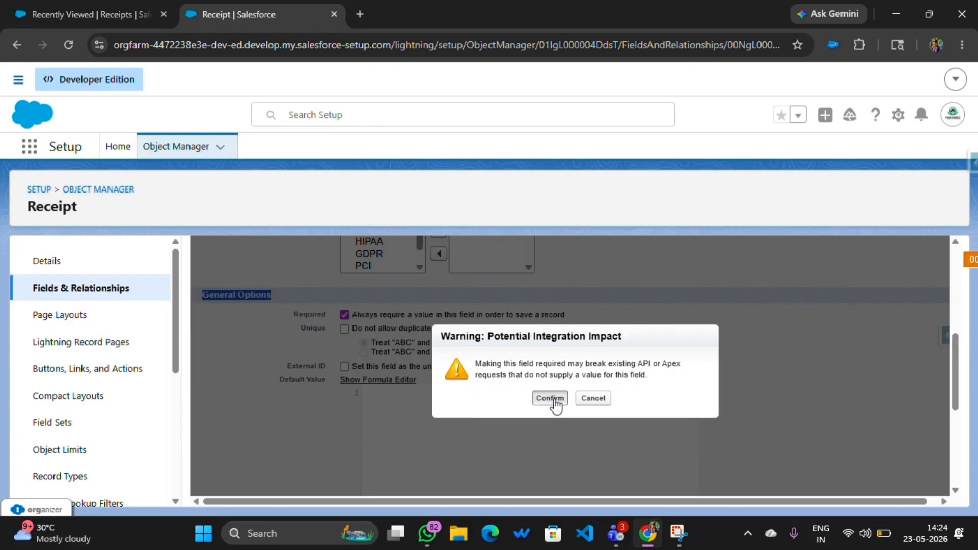
pyautogui.scroll(5, 555, 399)
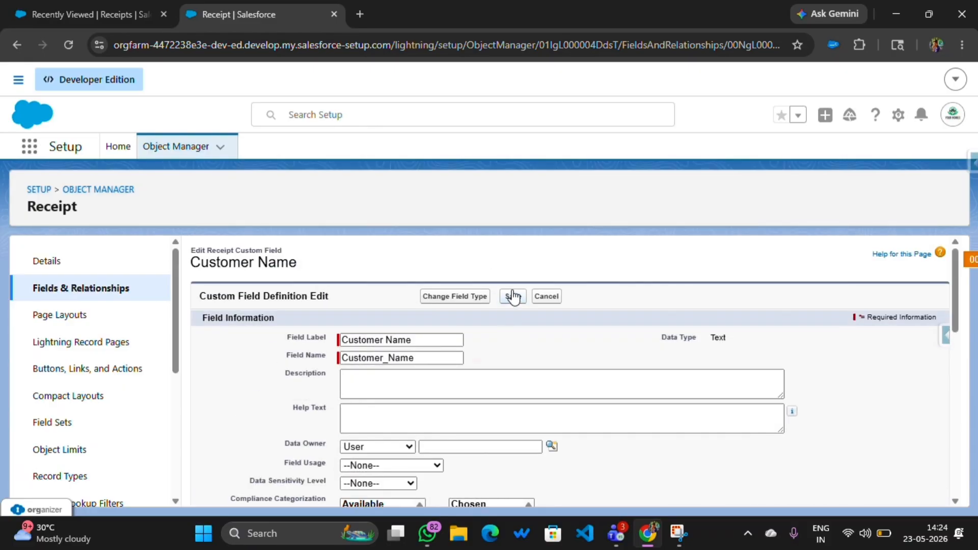
pyautogui.click(515, 296)
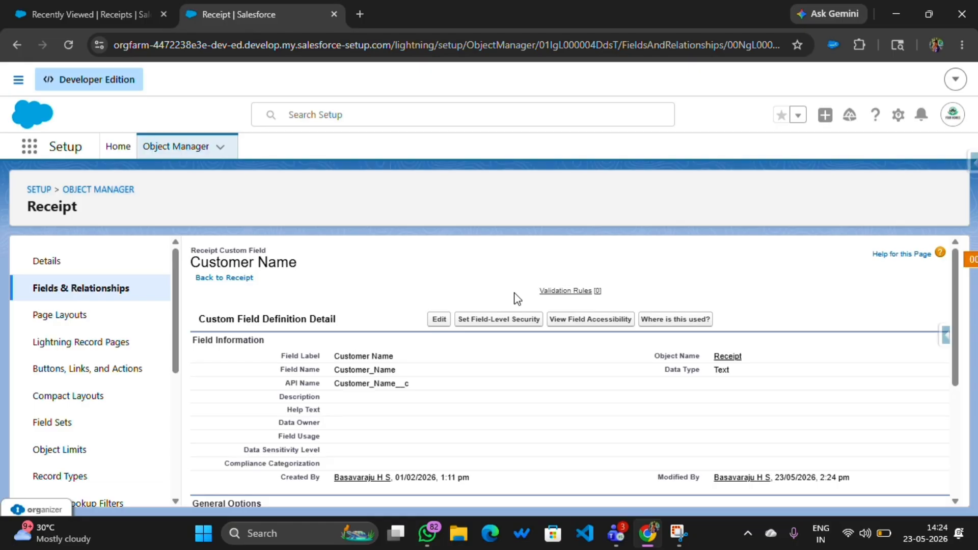
# Return to the Receipt object's field list, search it for "Acc", and open the Account lookup field
pyautogui.click(88, 291)
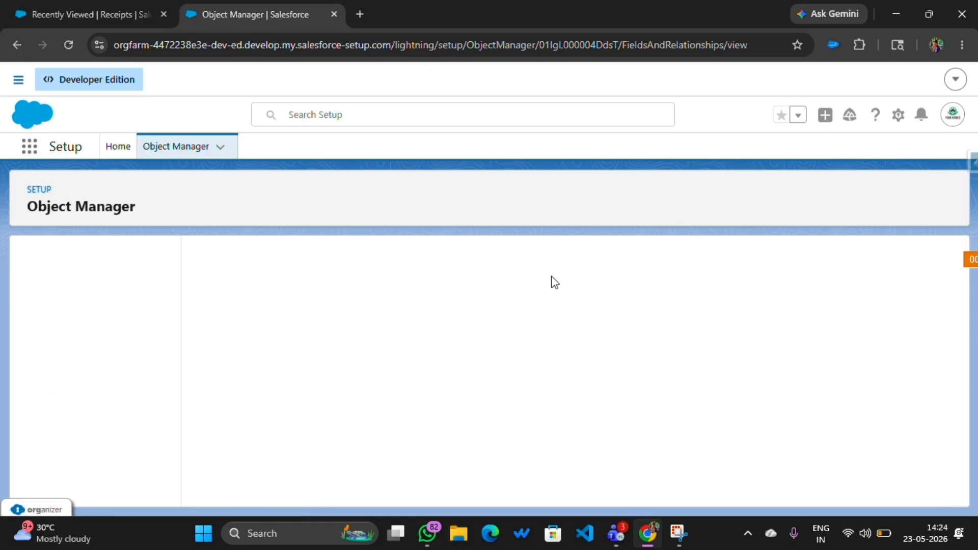
pyautogui.click(549, 257)
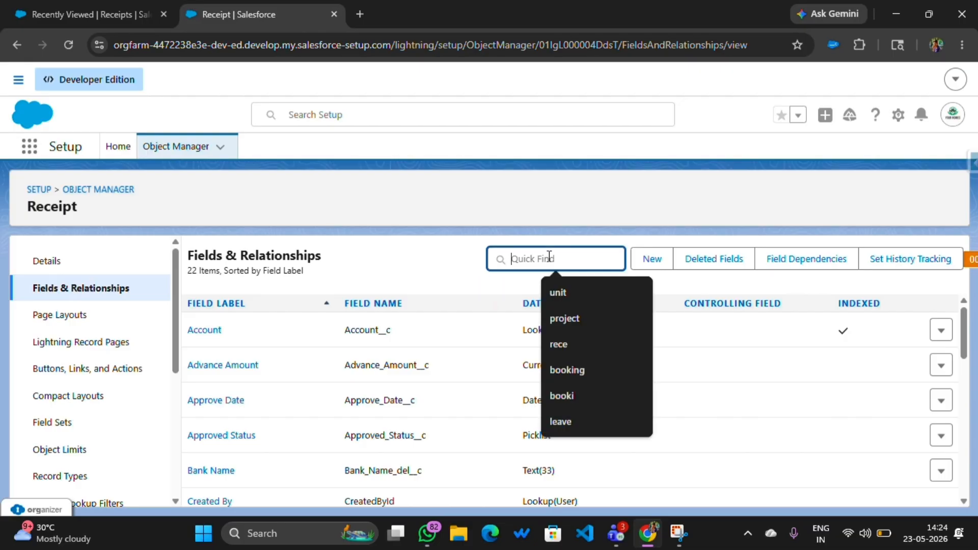
pyautogui.write('Acc')
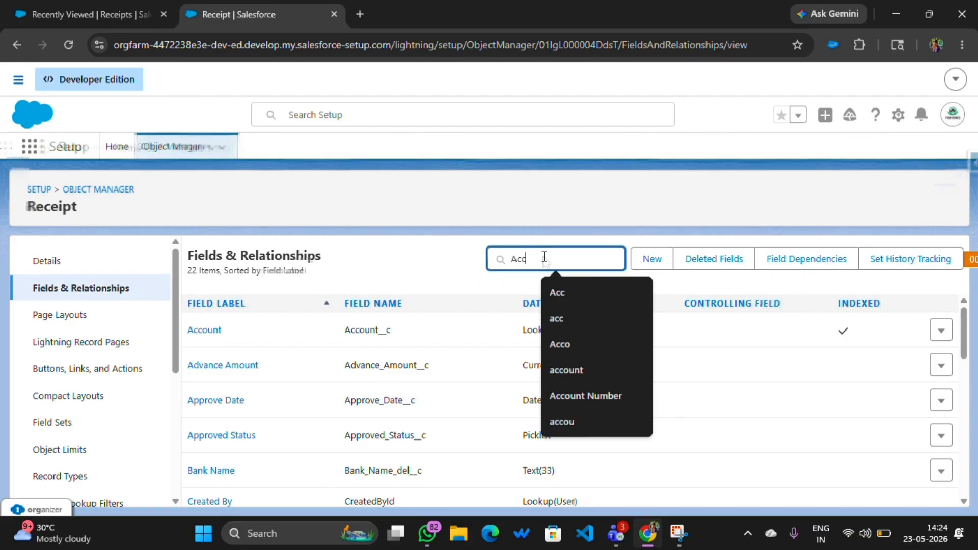
pyautogui.click(207, 334)
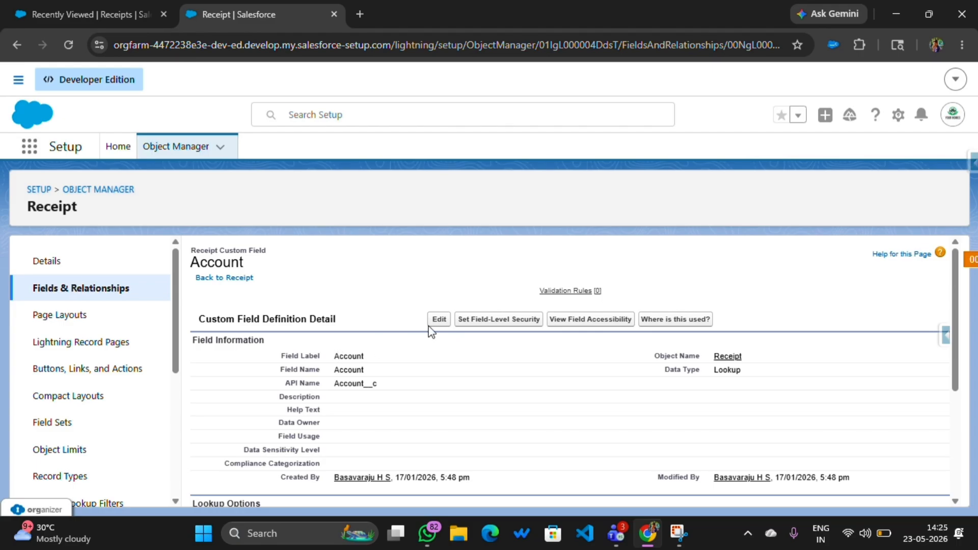
# Edit the Account field to always require a value in order to save a record, and save the field
pyautogui.click(437, 321)
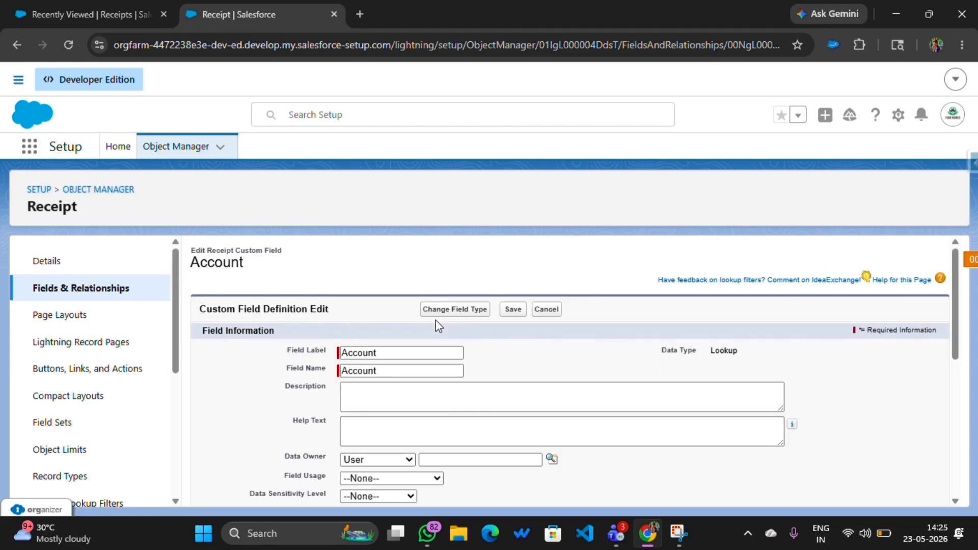
pyautogui.scroll(-4, 409, 343)
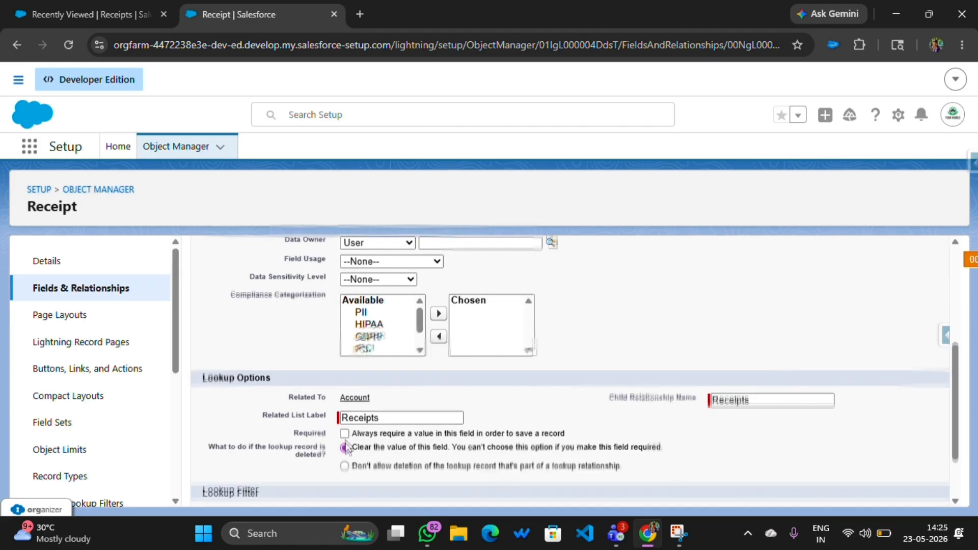
pyautogui.scroll(-1, 346, 432)
pyautogui.click(344, 364)
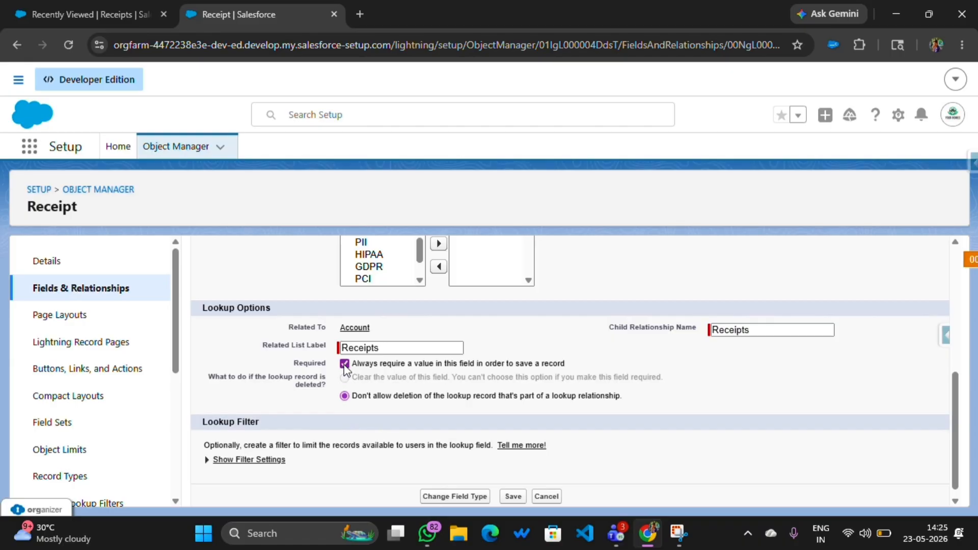
pyautogui.click(512, 497)
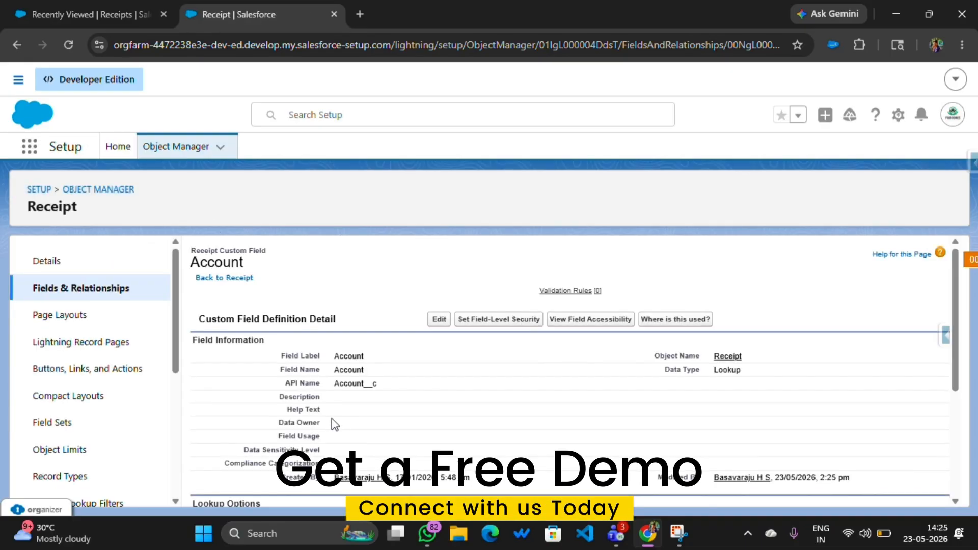
# Go back to the Receipts list in Sales and reapply the Comfy display density, accepting the page refresh
pyautogui.click(45, 14)
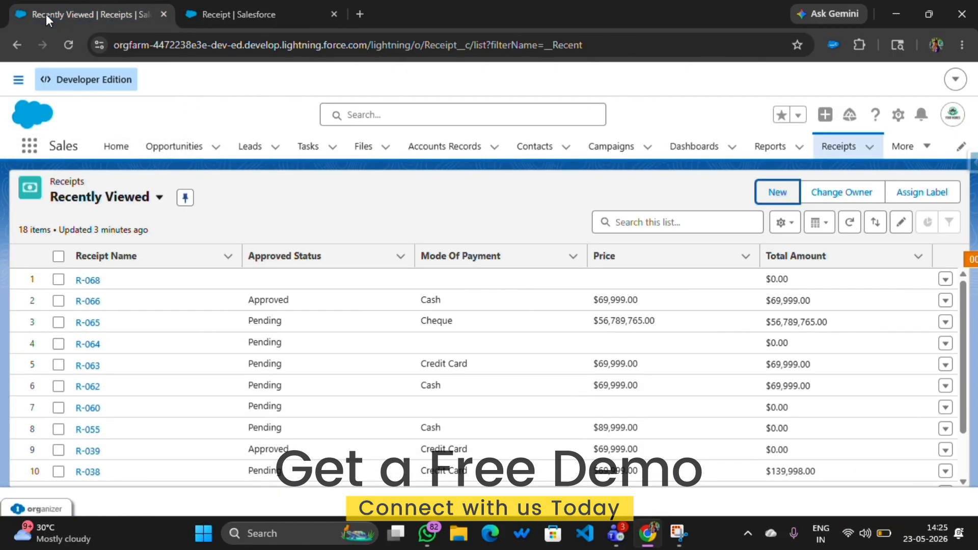
pyautogui.click(952, 118)
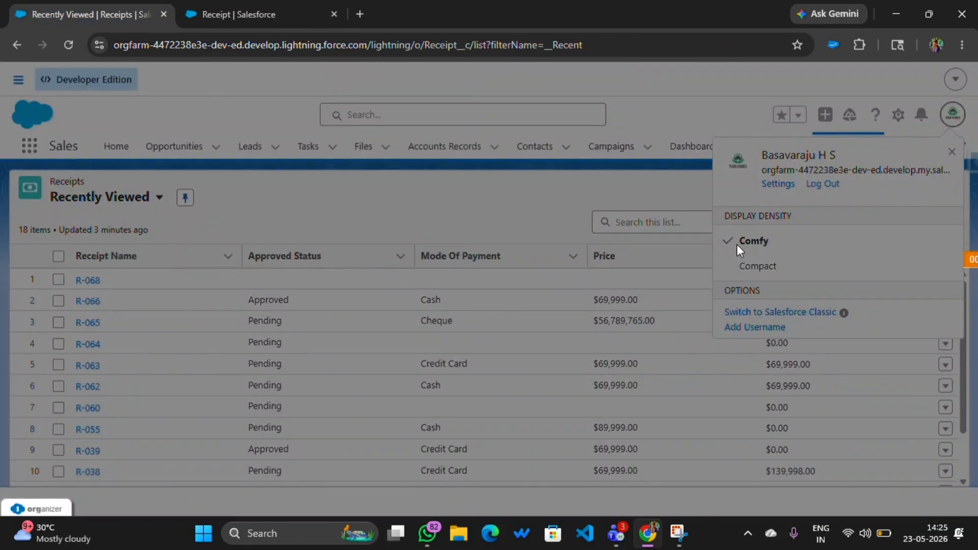
pyautogui.click(734, 245)
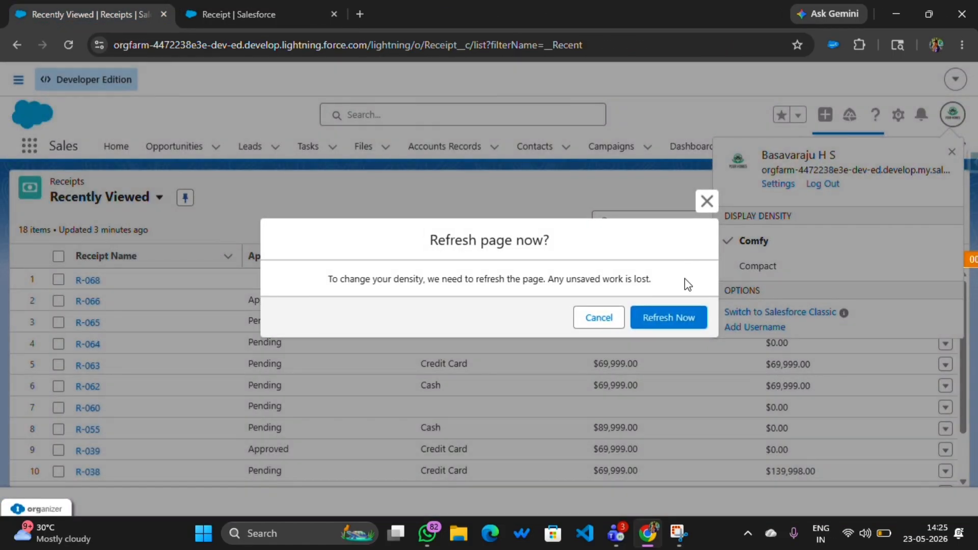
pyautogui.click(675, 316)
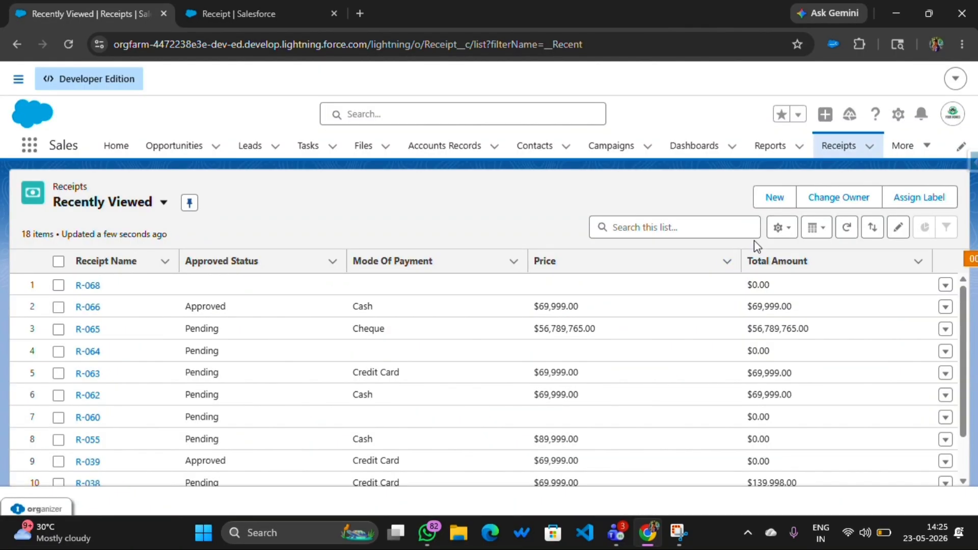
# Start a new receipt and leave Customer Name and Account empty to check that both fields are enforced as required
pyautogui.click(770, 198)
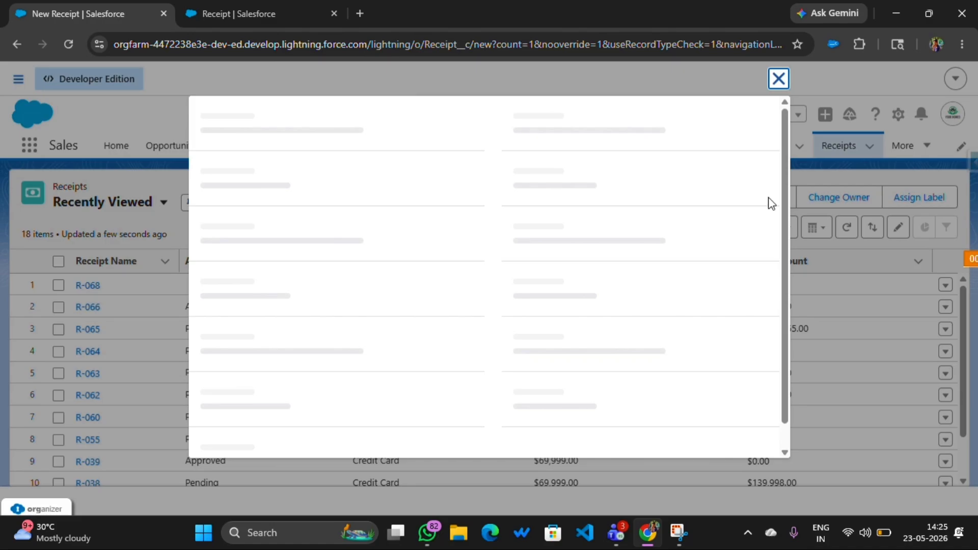
pyautogui.moveTo(214, 213); pyautogui.dragTo(227, 213)
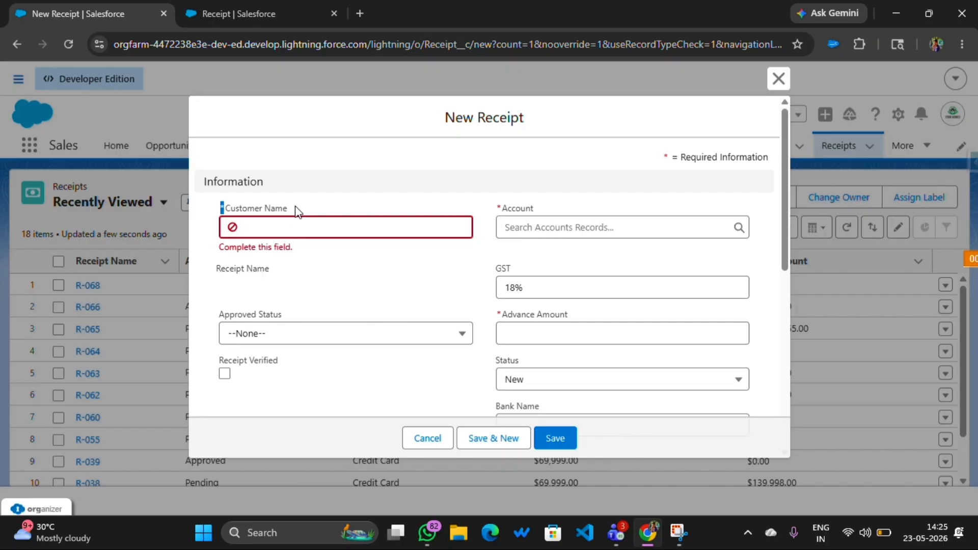
pyautogui.click(310, 227)
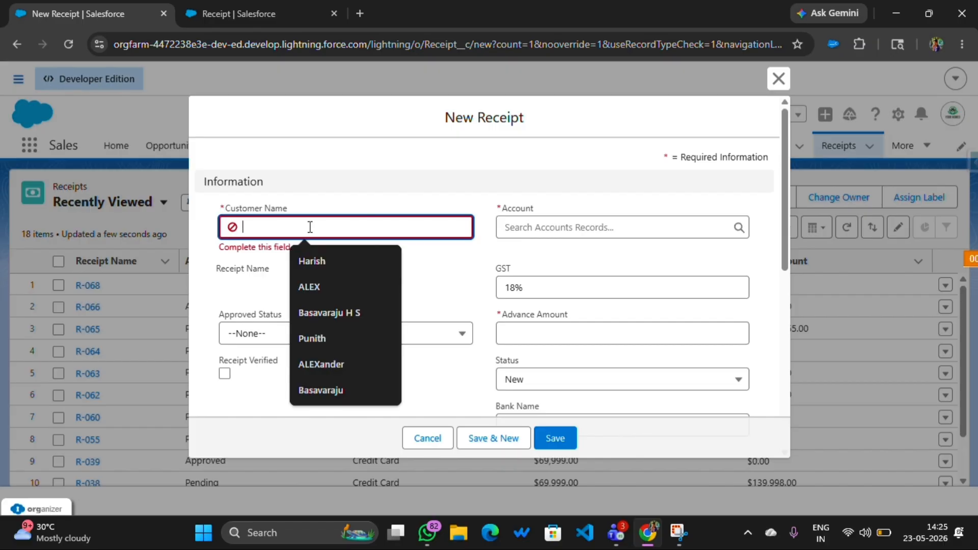
pyautogui.click(517, 226)
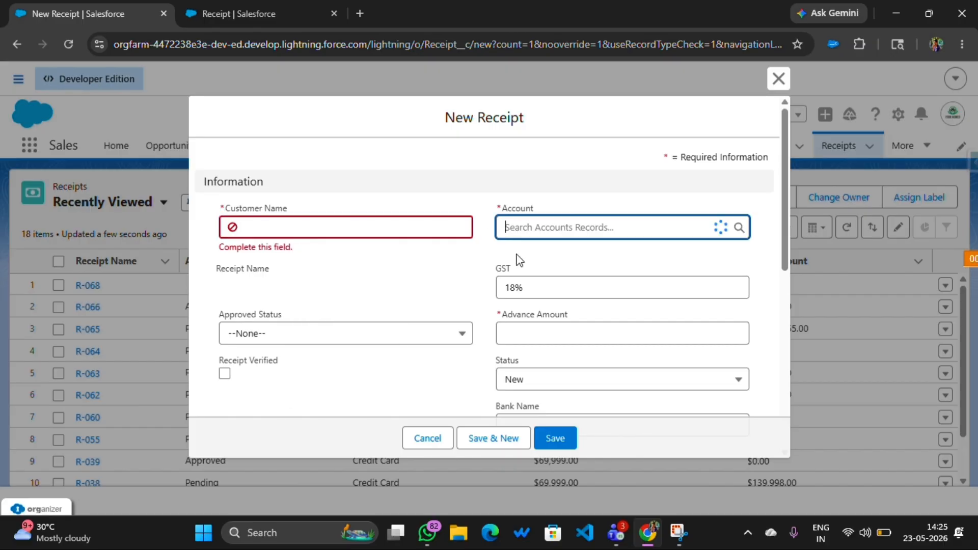
pyautogui.click(473, 261)
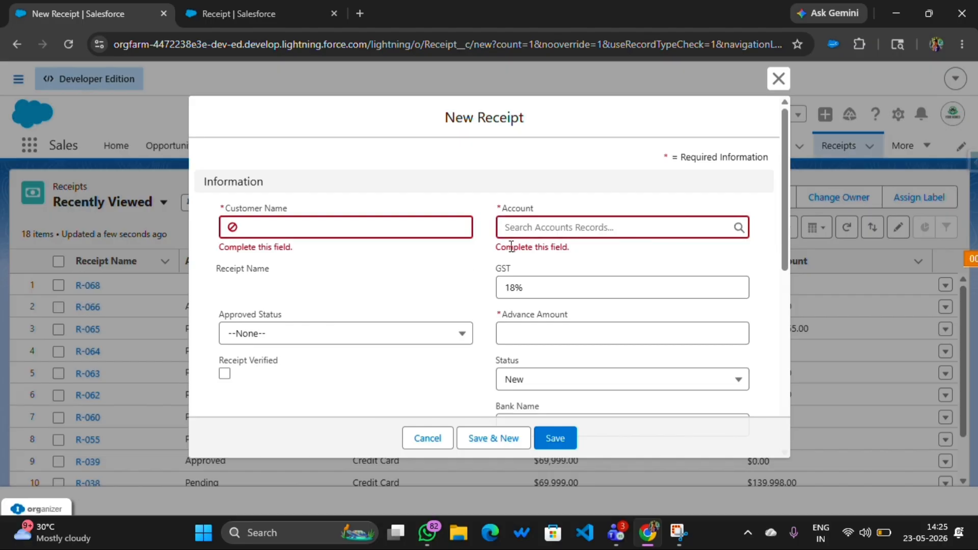
pyautogui.moveTo(497, 249); pyautogui.dragTo(588, 255)
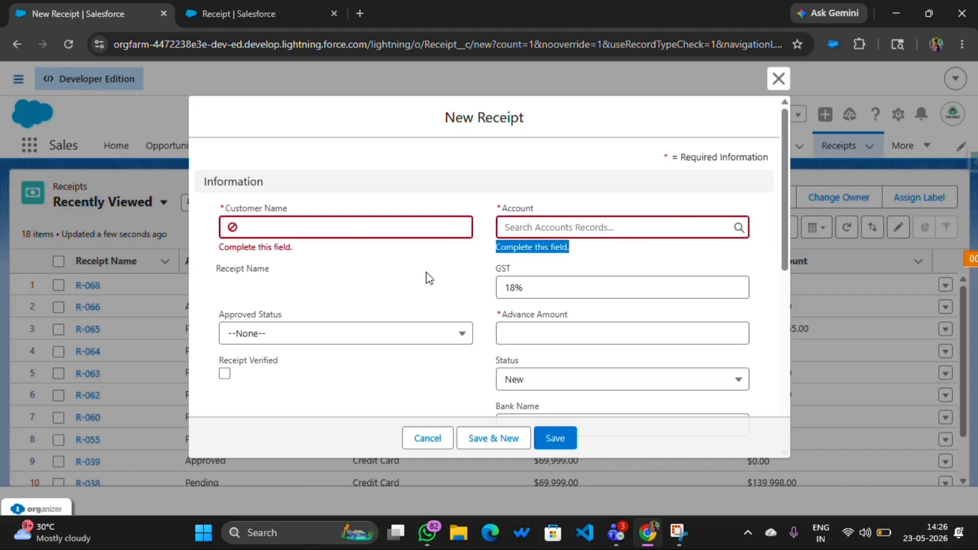